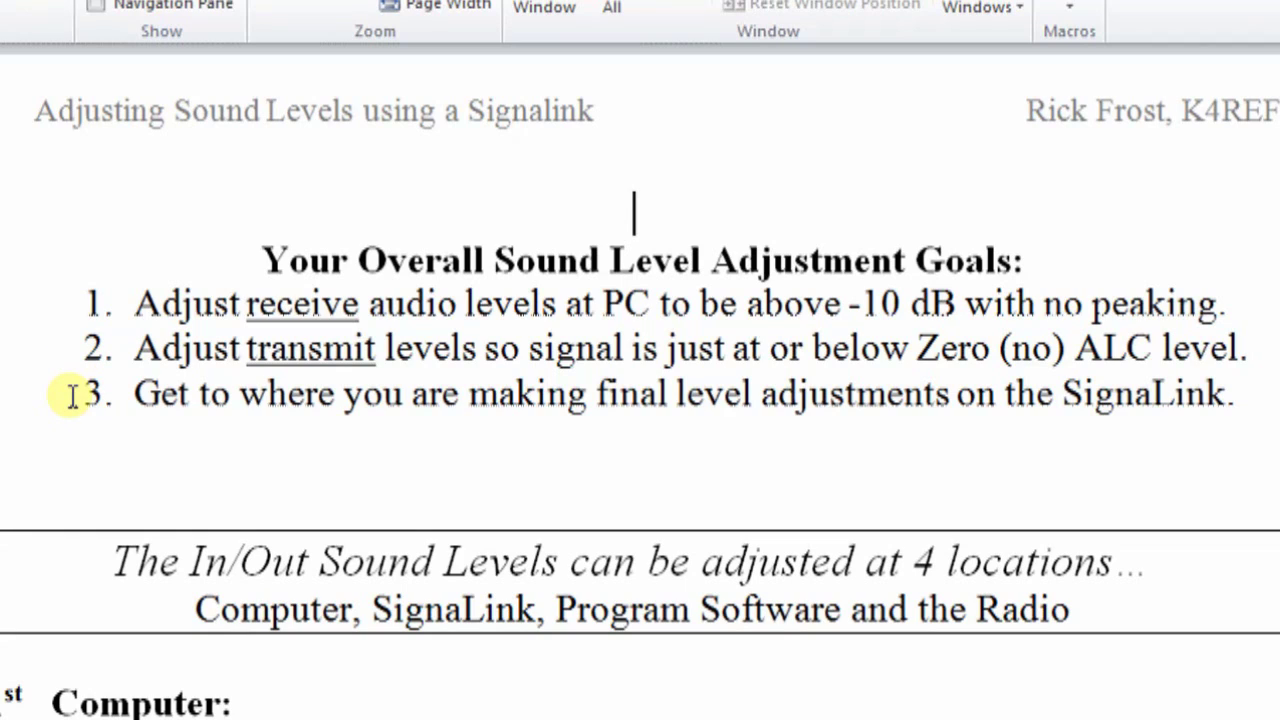
- Open the Windows Sound settings from the Control Panel and place the dialog over the middle of the document, with the Control Panel closed
{"action": "scroll", "coordinate": [84, 408], "scroll_direction": "down", "scroll_amount": 4}
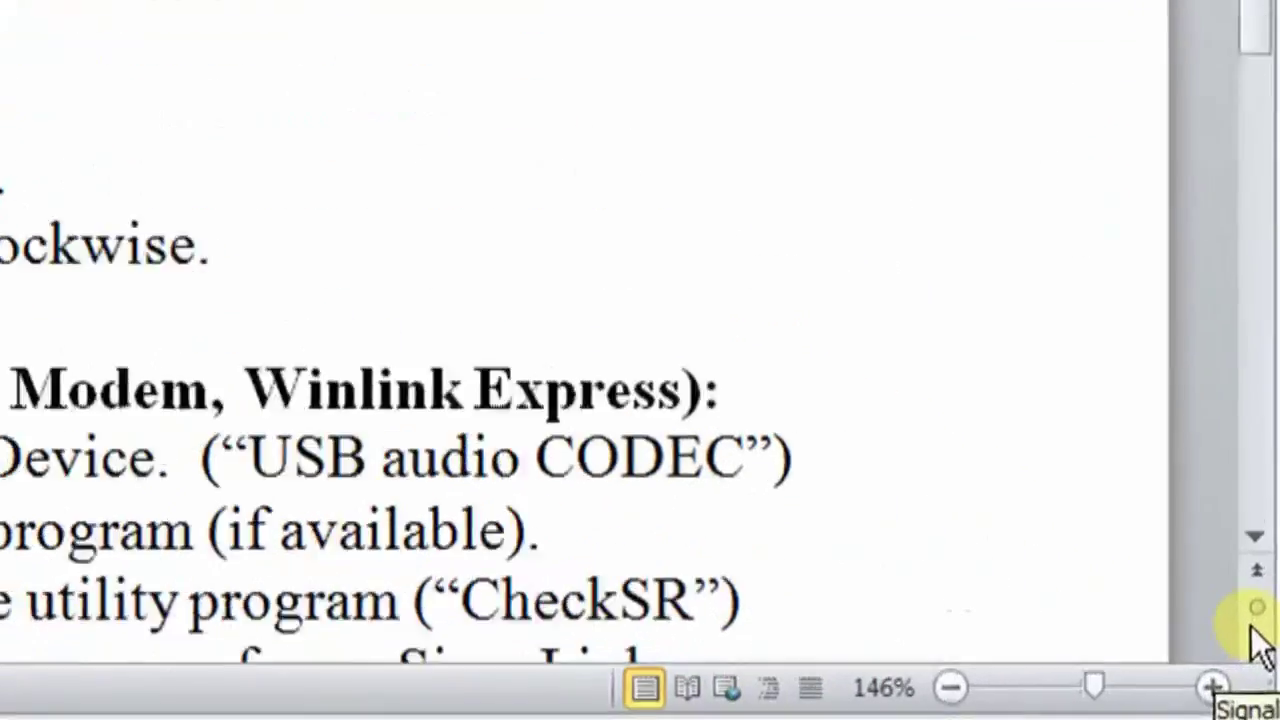
{"action": "right_click", "coordinate": [1271, 716]}
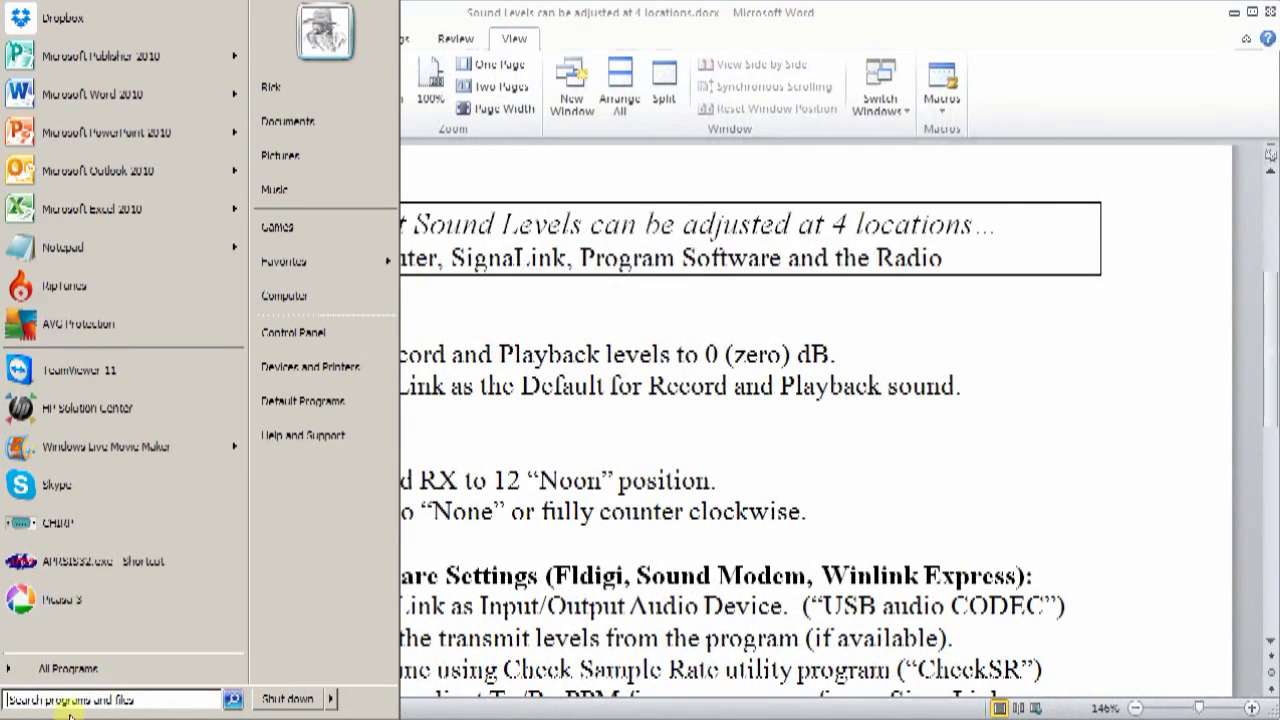
{"action": "left_click", "coordinate": [312, 337]}
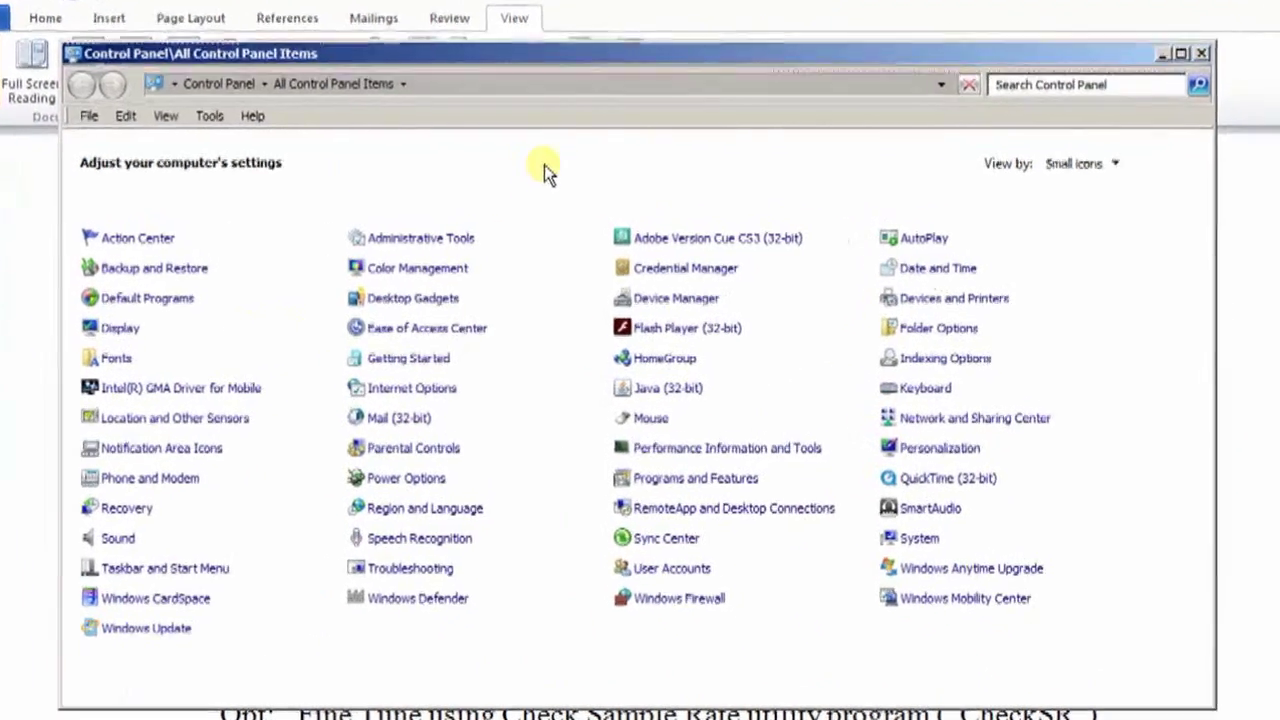
{"action": "left_click_drag", "start_coordinate": [585, 40], "coordinate": [608, 36]}
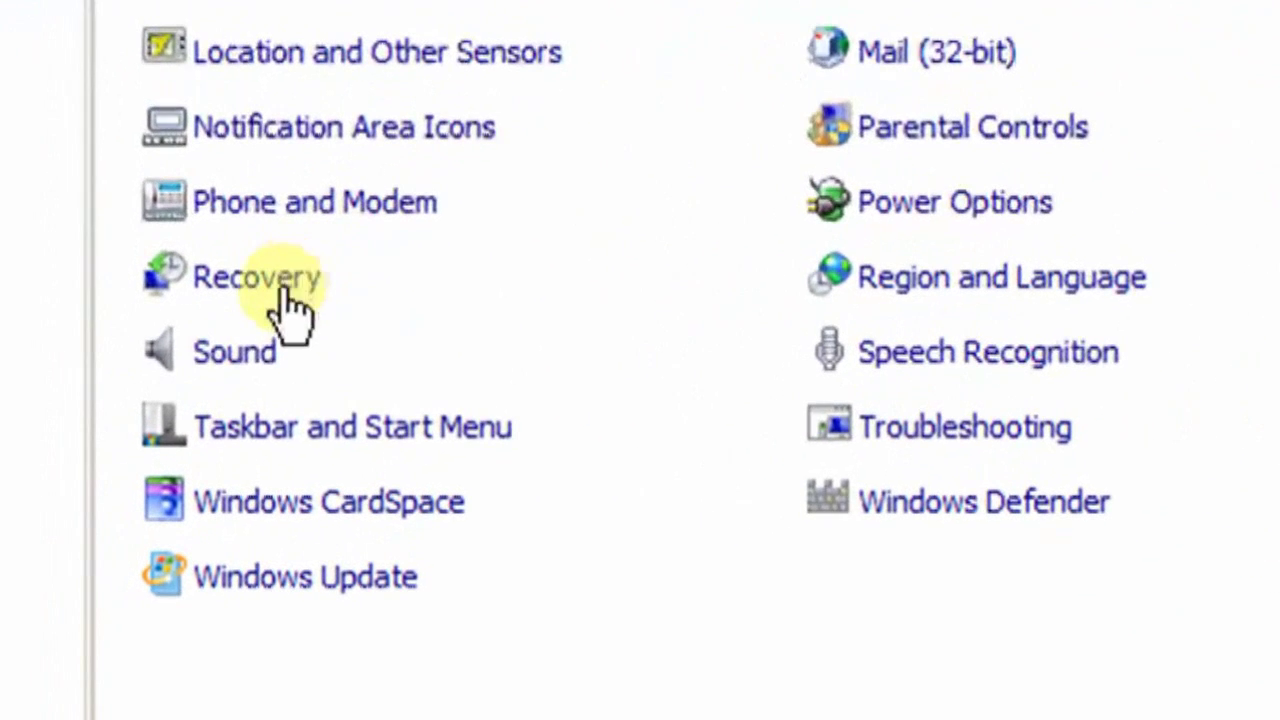
{"action": "left_click", "coordinate": [212, 366]}
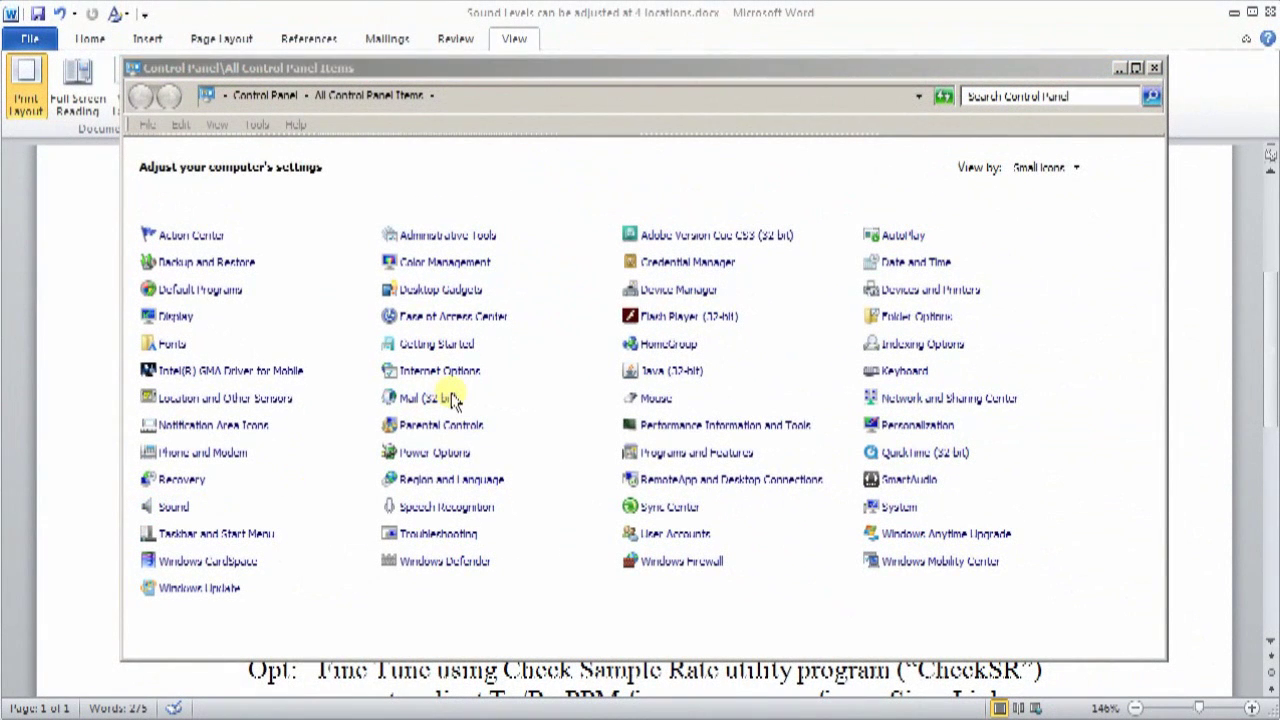
{"action": "left_click", "coordinate": [1154, 68]}
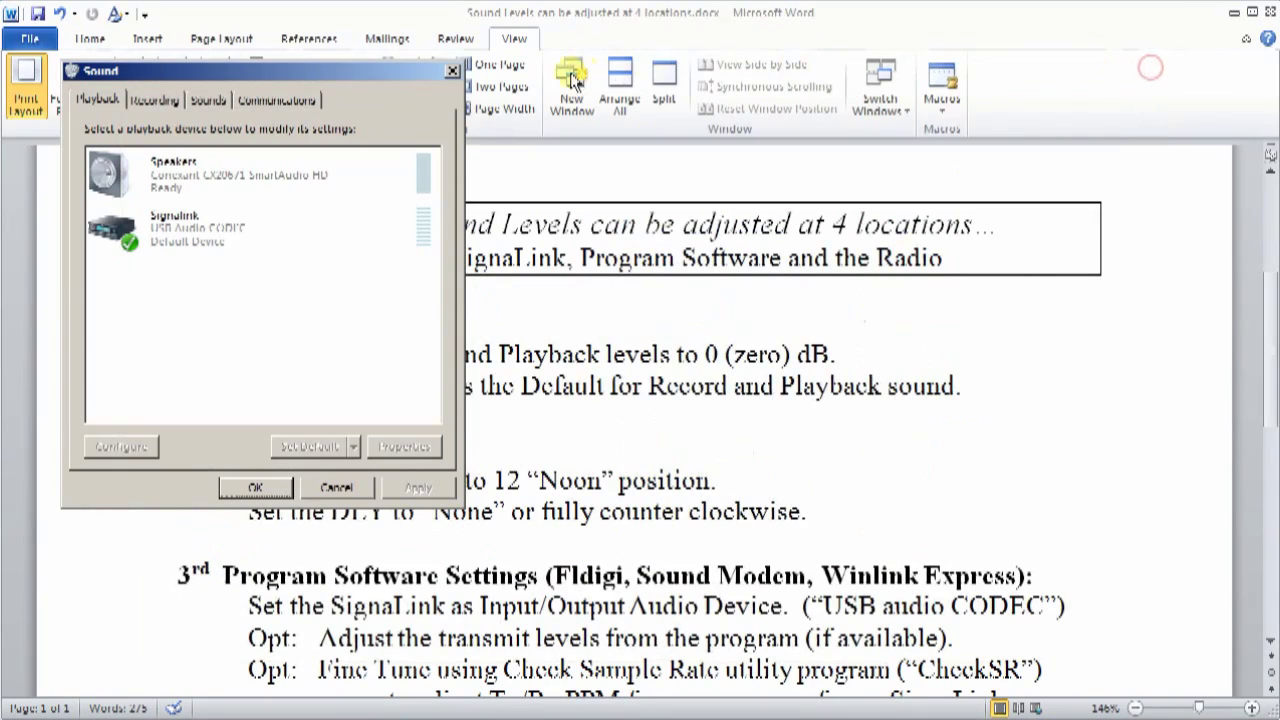
{"action": "left_click_drag", "start_coordinate": [400, 74], "coordinate": [784, 163]}
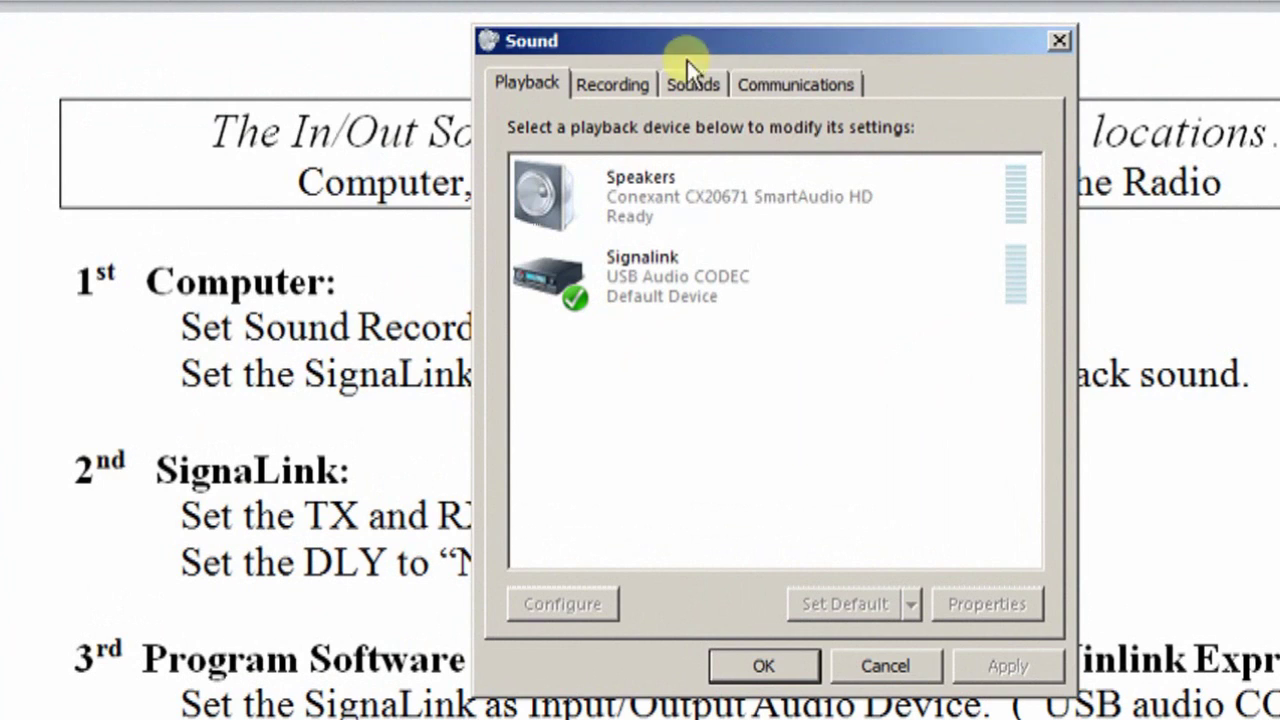
- Review the recording devices, the sound scheme and the communications activity setting in the Sound dialog
{"action": "left_click", "coordinate": [592, 82]}
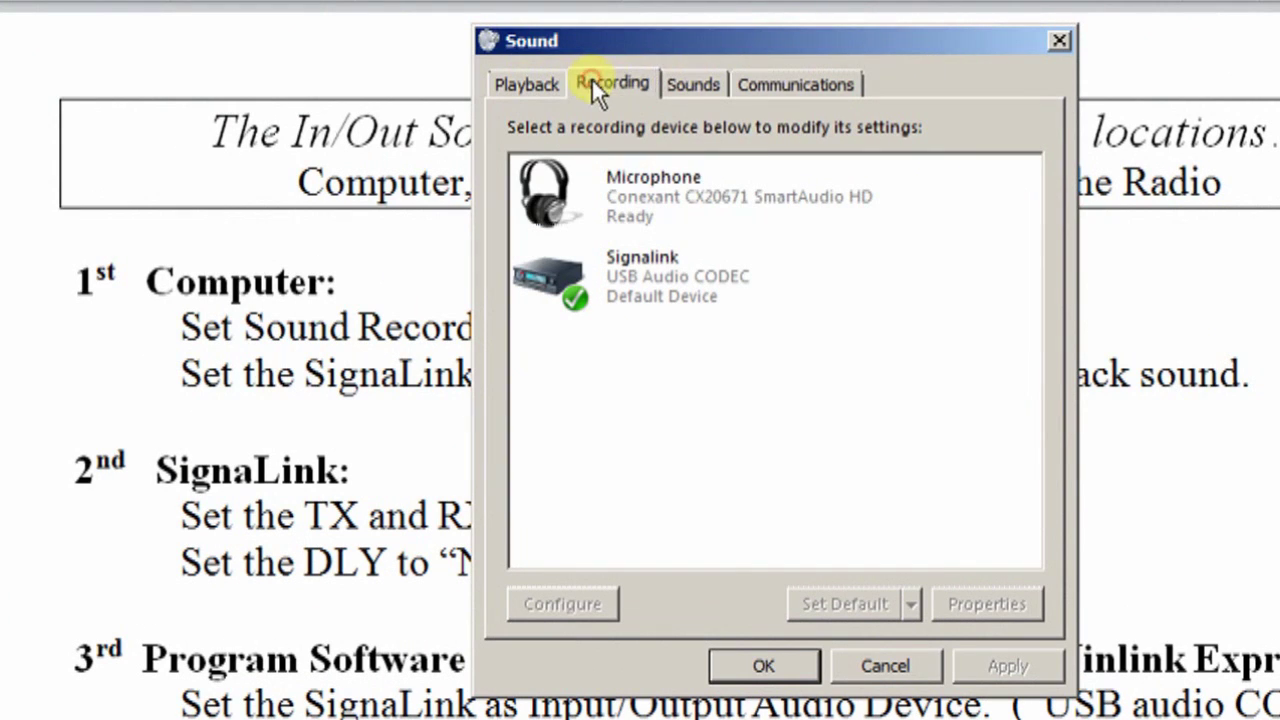
{"action": "left_click", "coordinate": [700, 84]}
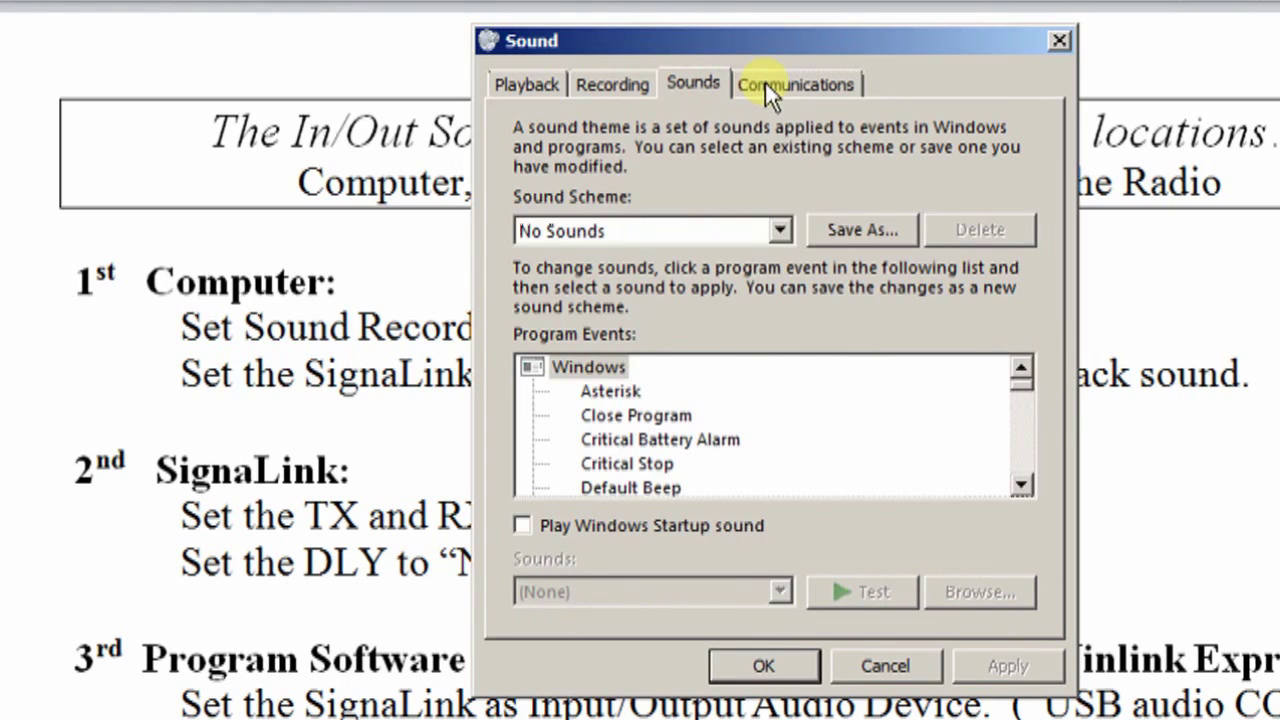
{"action": "left_click", "coordinate": [765, 84]}
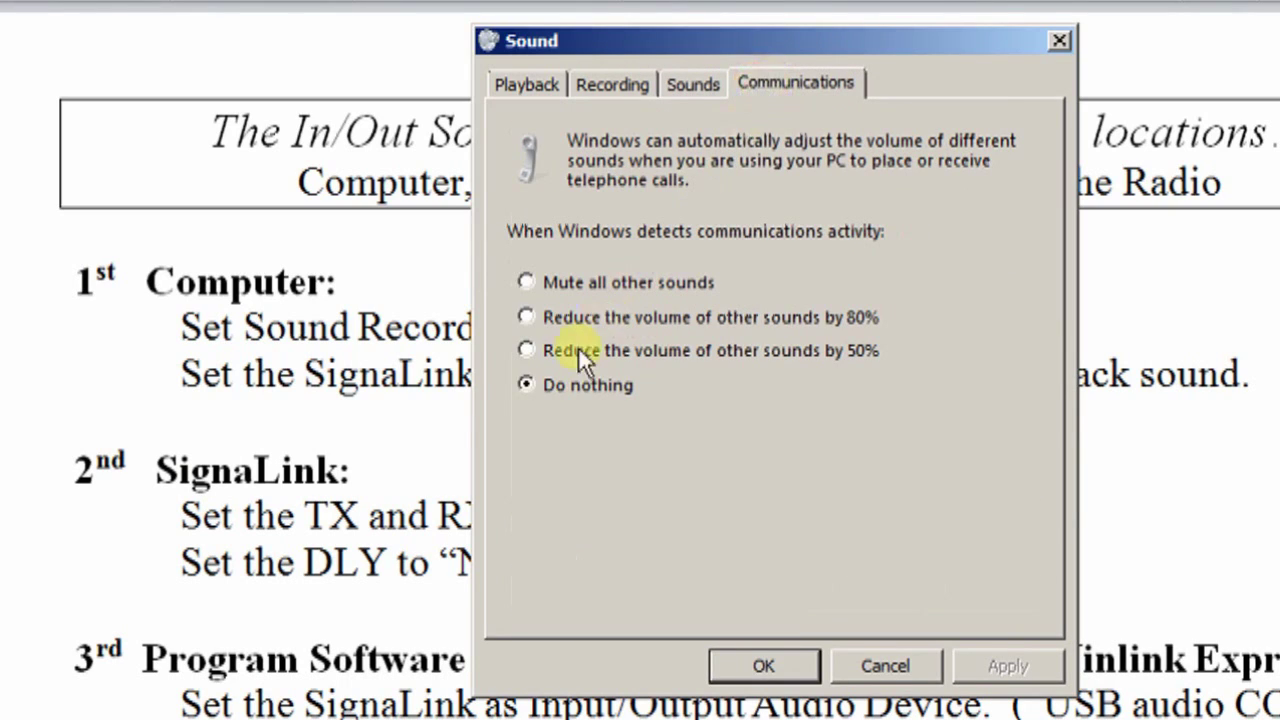
{"action": "left_click", "coordinate": [684, 80]}
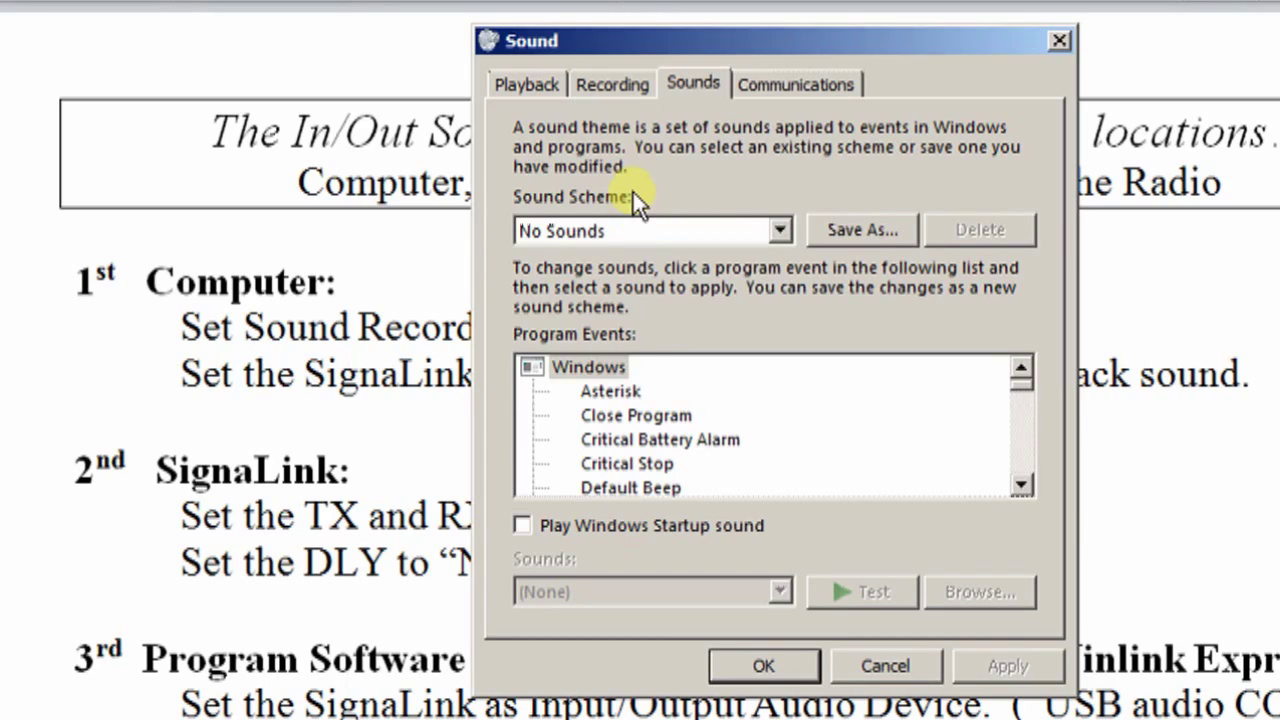
- Open the Signalink recording device's properties and go through its icon and listening options to its level settings
{"action": "left_click", "coordinate": [613, 88]}
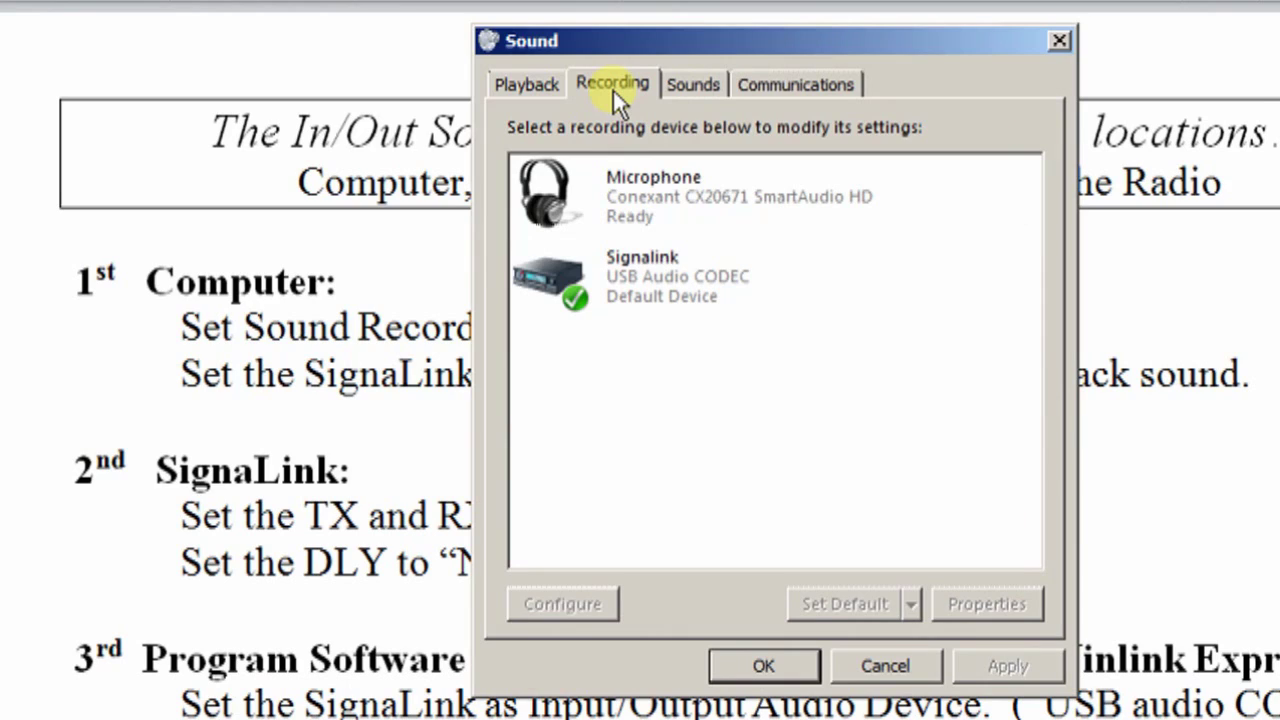
{"action": "left_click", "coordinate": [639, 280]}
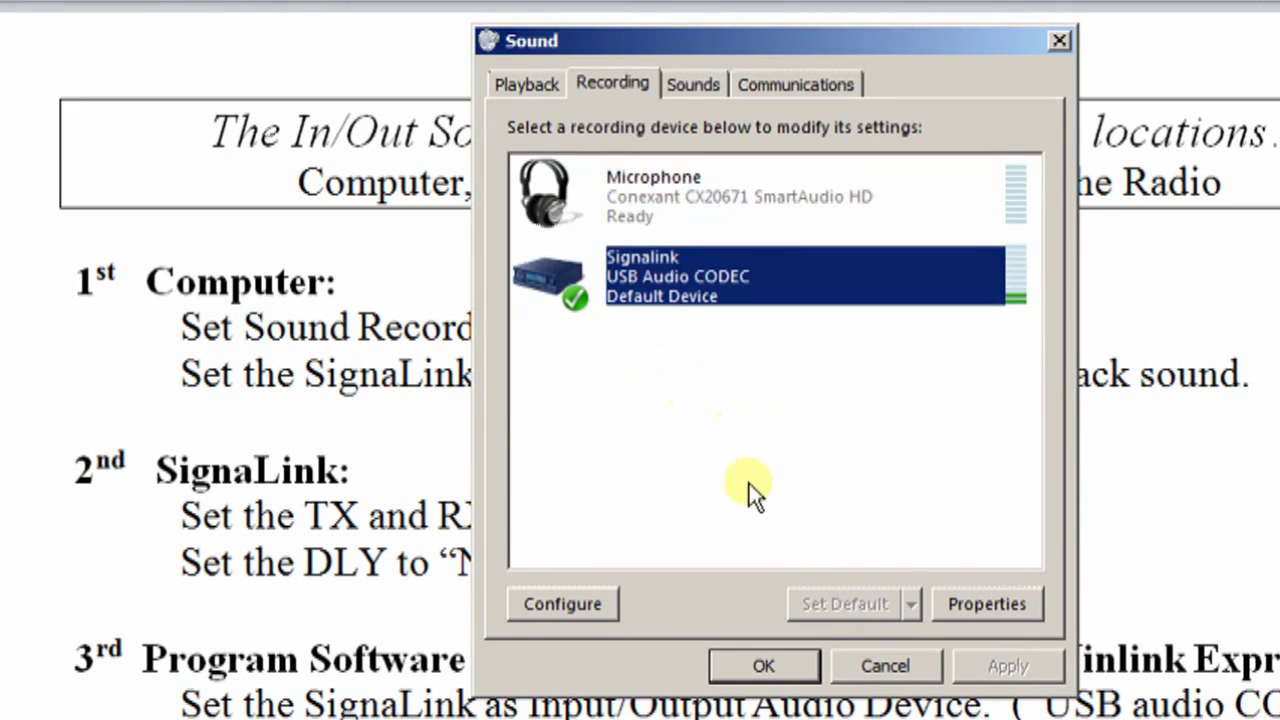
{"action": "left_click", "coordinate": [971, 597]}
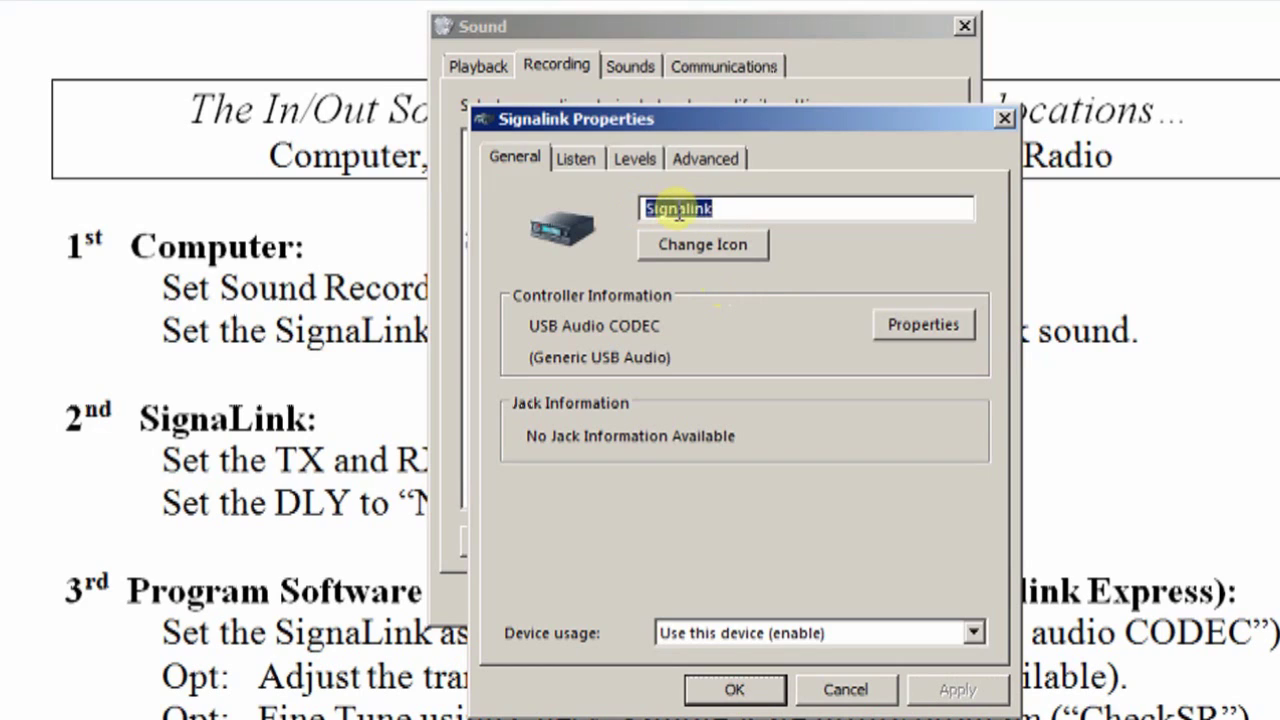
{"action": "left_click", "coordinate": [682, 243]}
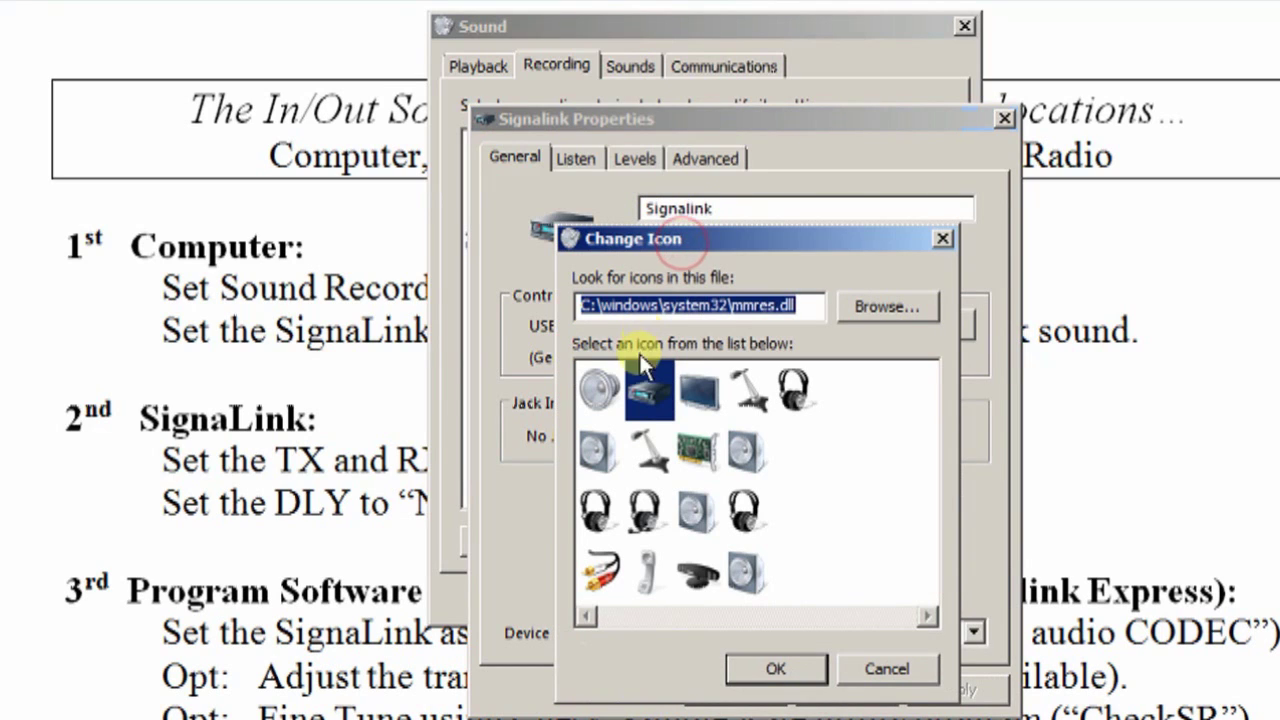
{"action": "left_click", "coordinate": [846, 660]}
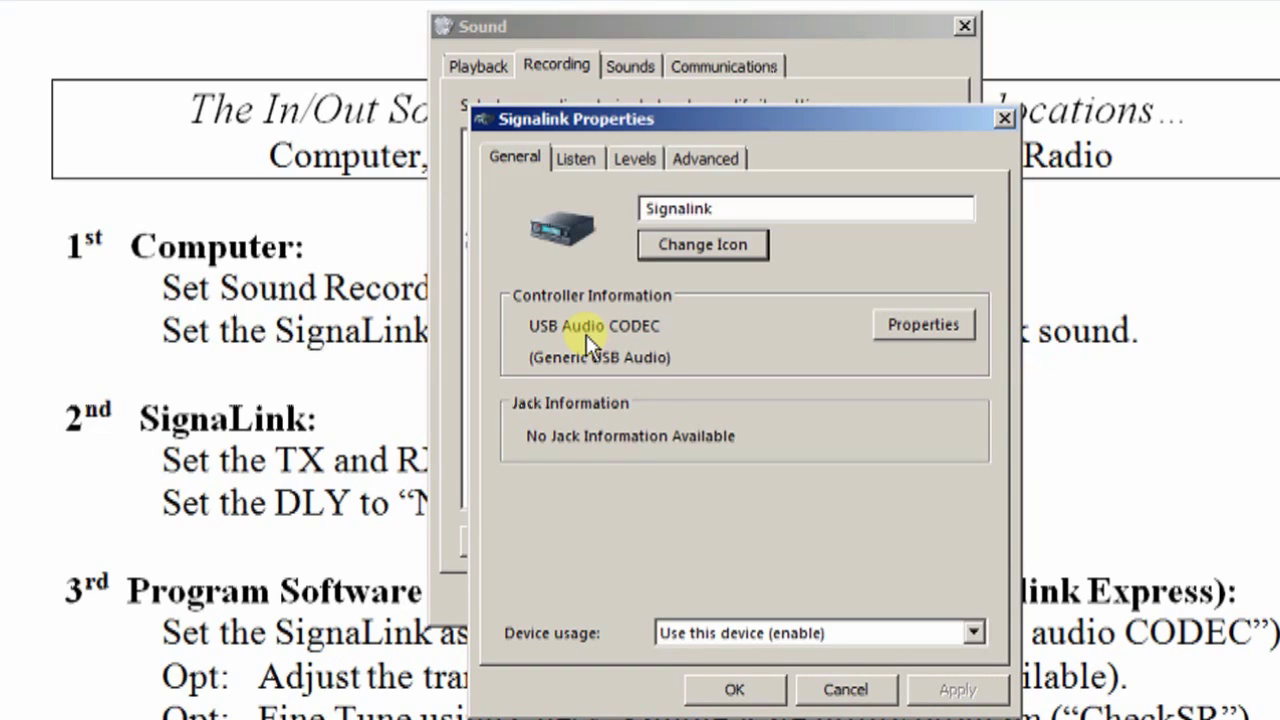
{"action": "left_click", "coordinate": [594, 162]}
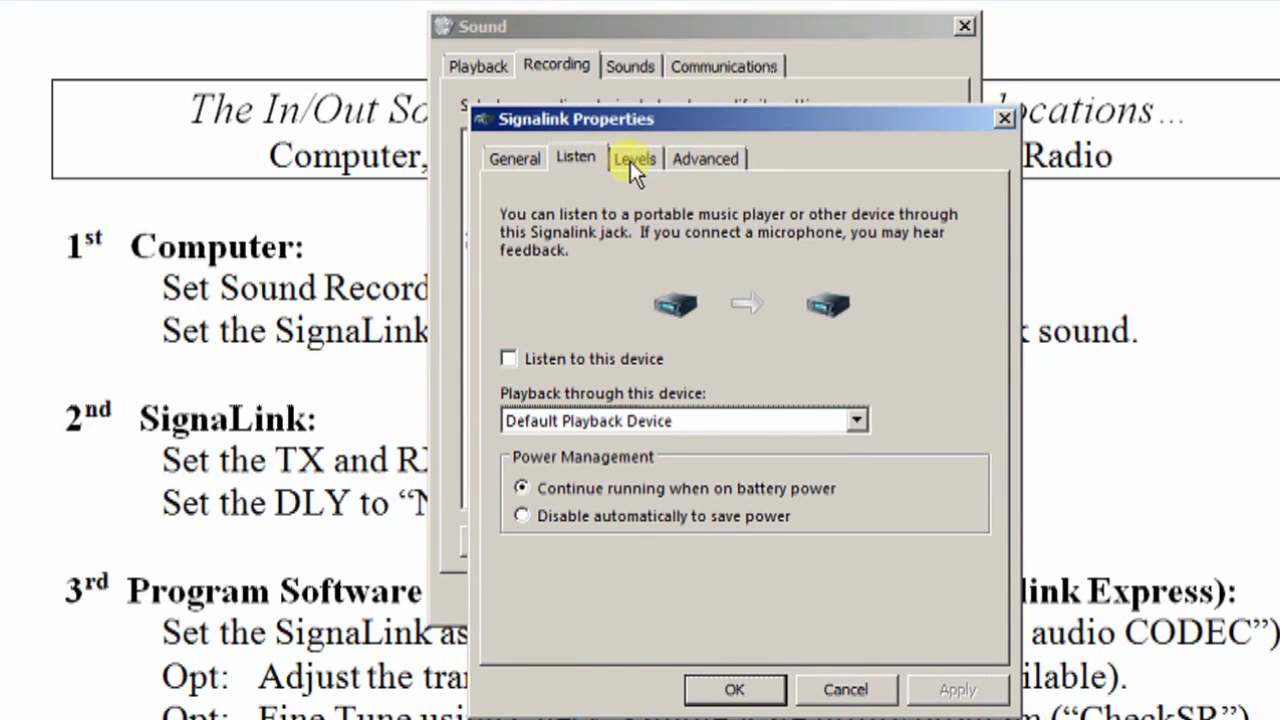
{"action": "left_click", "coordinate": [630, 161]}
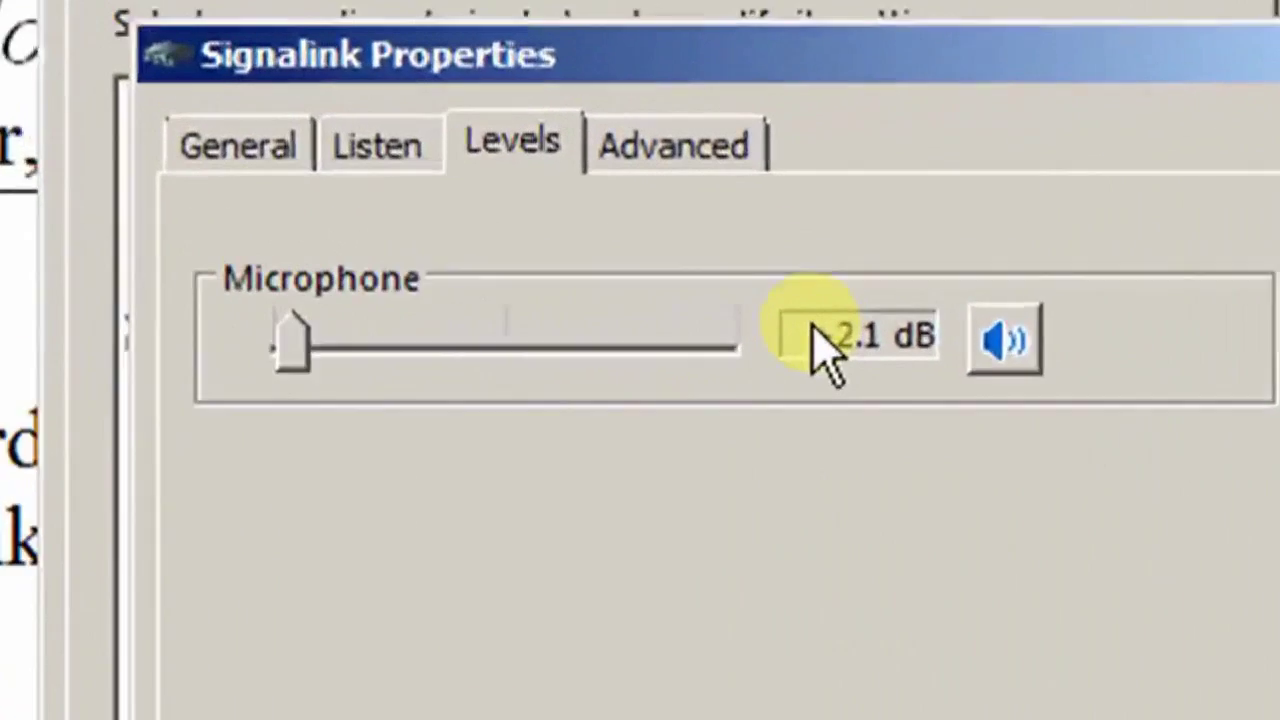
- Switch the microphone level's unit to percentage and back to decibels
{"action": "right_click", "coordinate": [766, 241]}
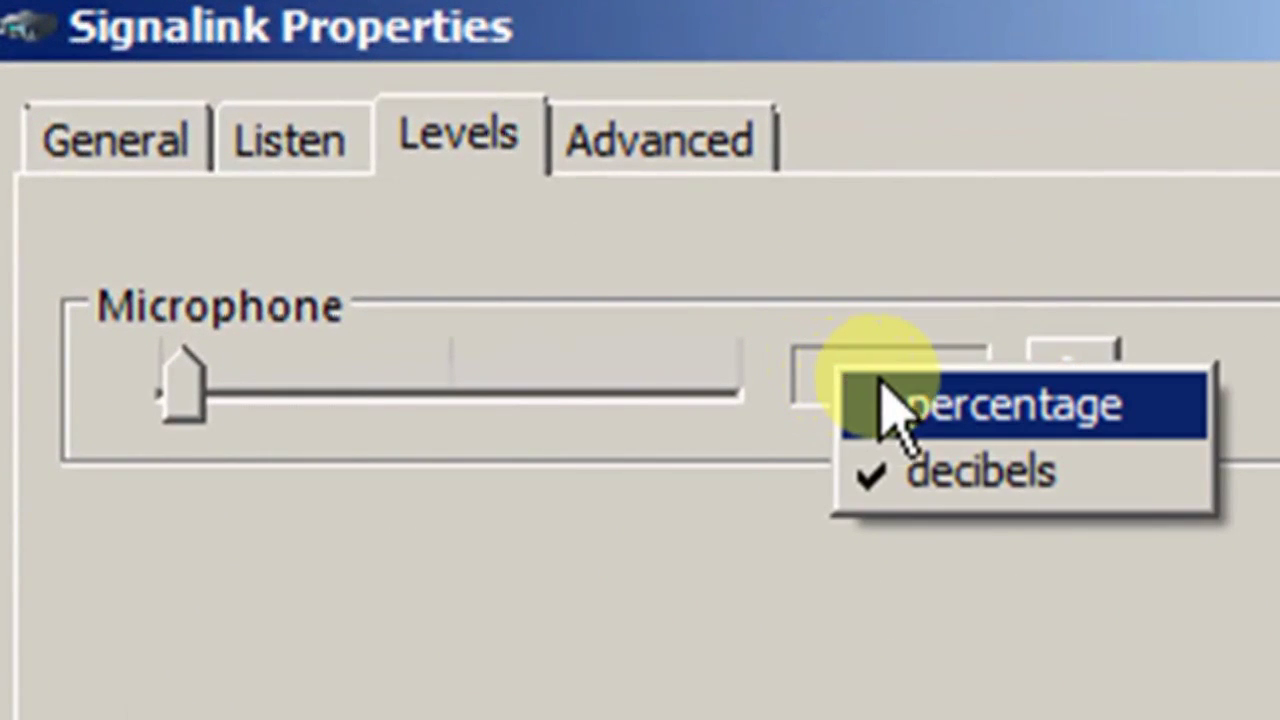
{"action": "left_click", "coordinate": [928, 410]}
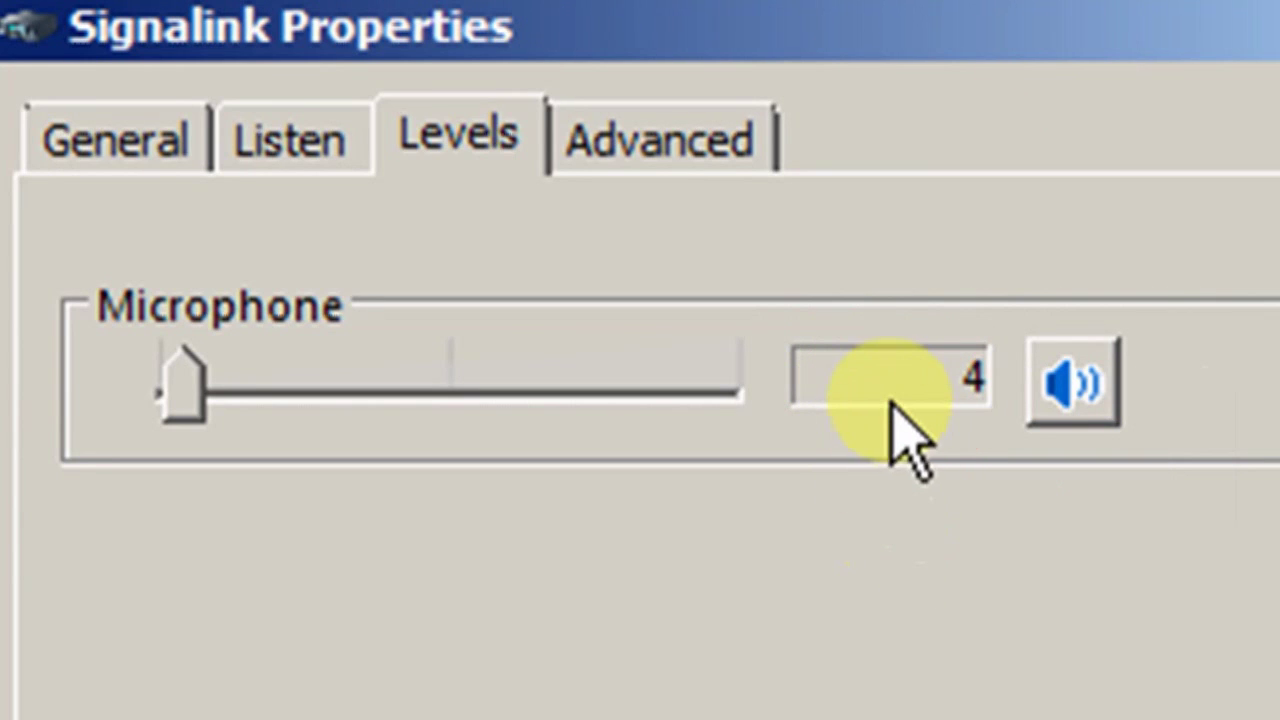
{"action": "right_click", "coordinate": [892, 364]}
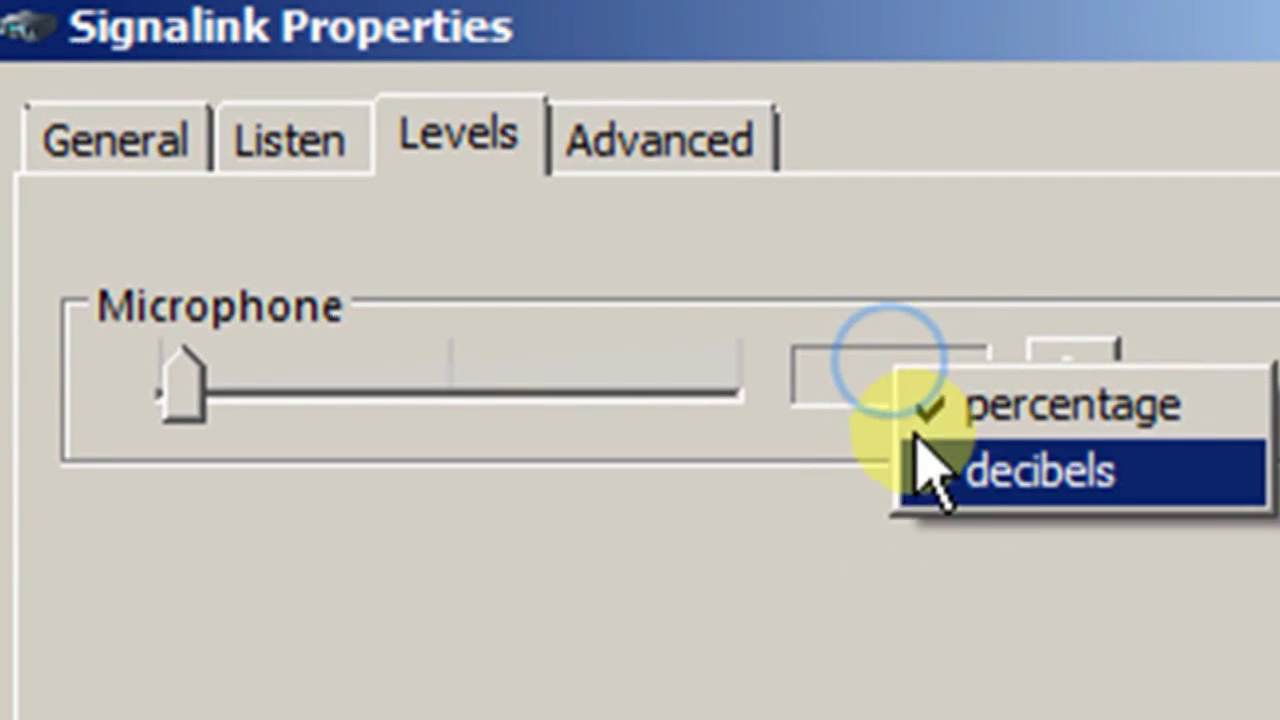
{"action": "left_click", "coordinate": [975, 465]}
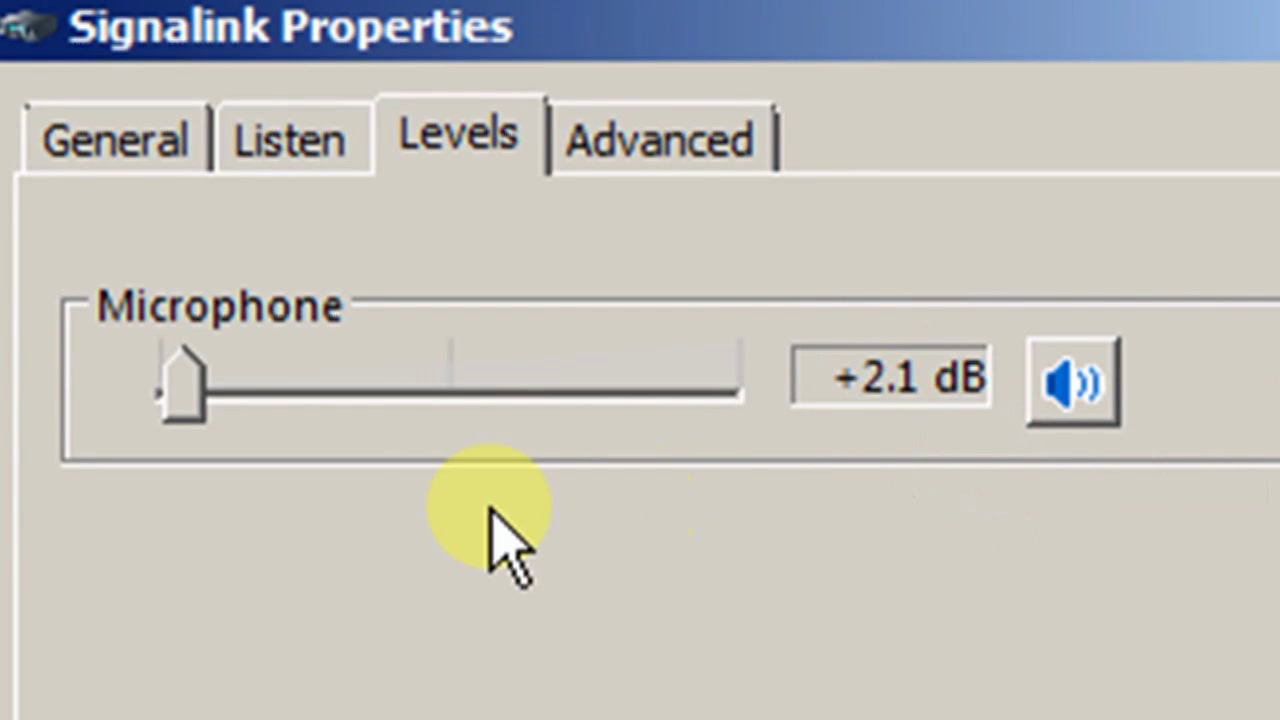
- Adjust the Signalink microphone level to near zero, settling on +2.1 dB
{"action": "left_click_drag", "start_coordinate": [195, 408], "coordinate": [300, 428]}
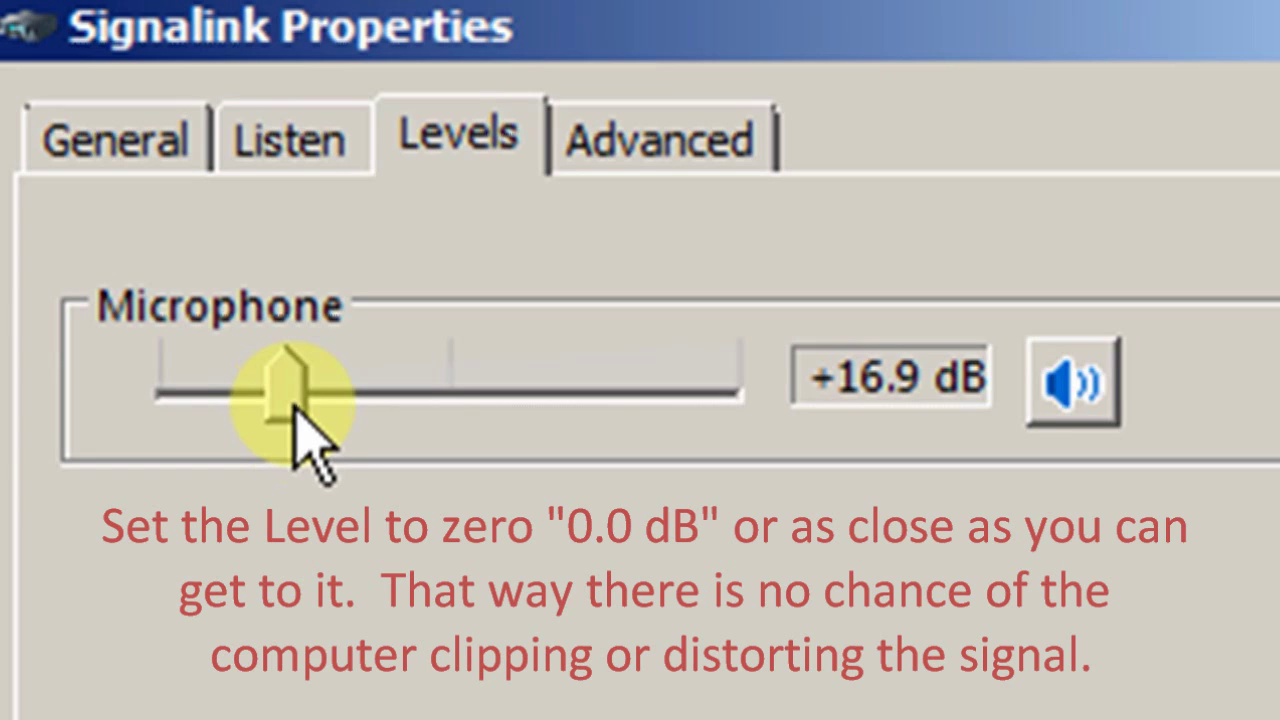
{"action": "left_click_drag", "start_coordinate": [300, 415], "coordinate": [189, 412]}
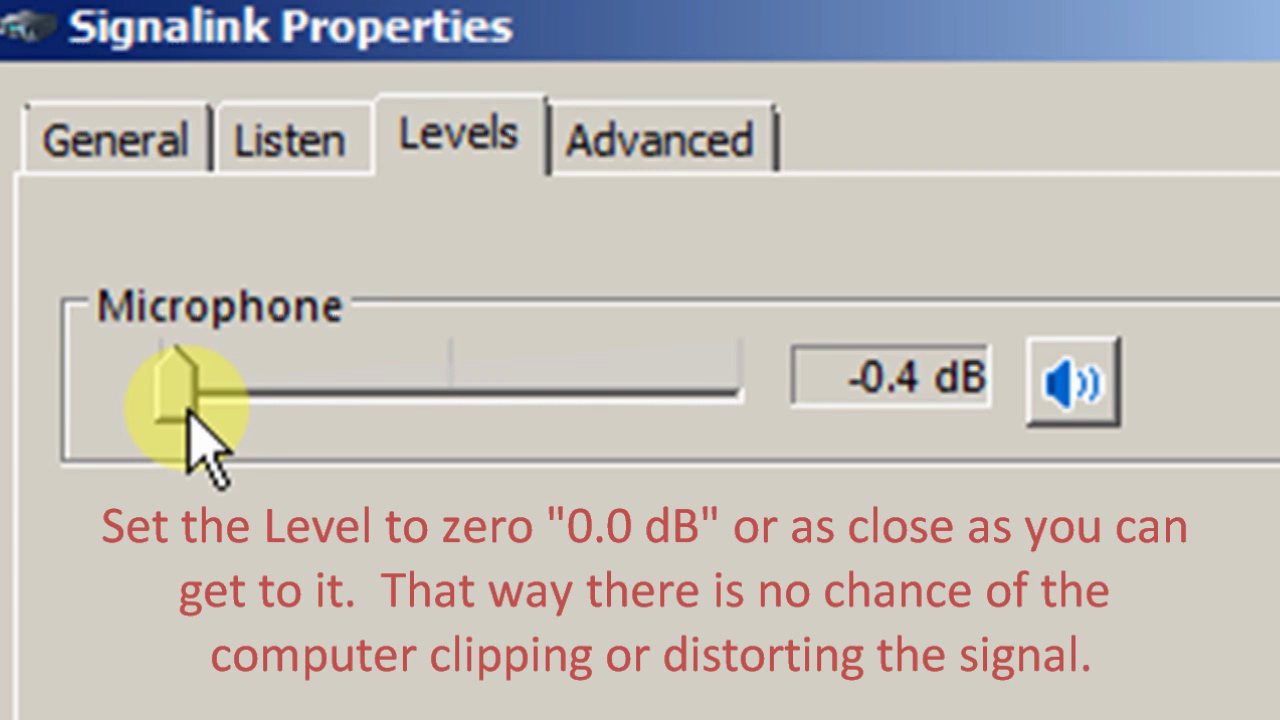
{"action": "left_click_drag", "start_coordinate": [188, 410], "coordinate": [192, 418]}
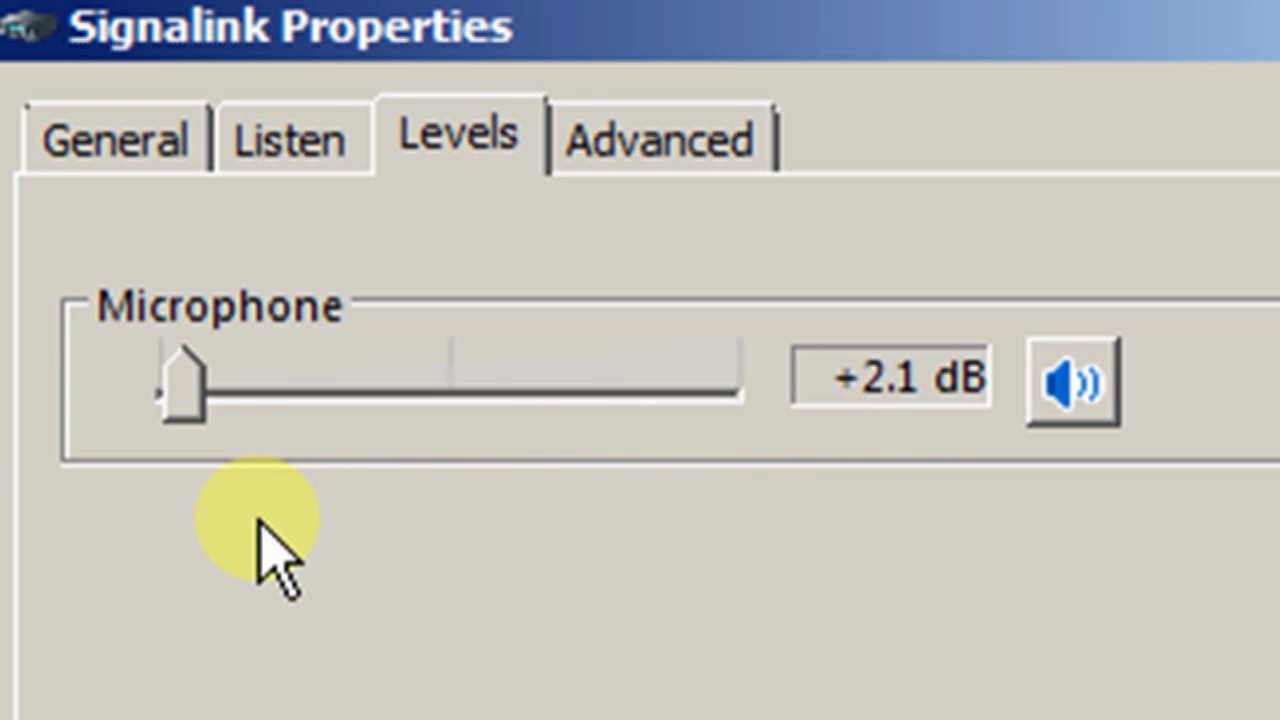
- Set the Signalink recording device's default format to 1 channel, 16 bit, 44100 Hz (CD Quality) and accept its properties
{"action": "left_click", "coordinate": [638, 162]}
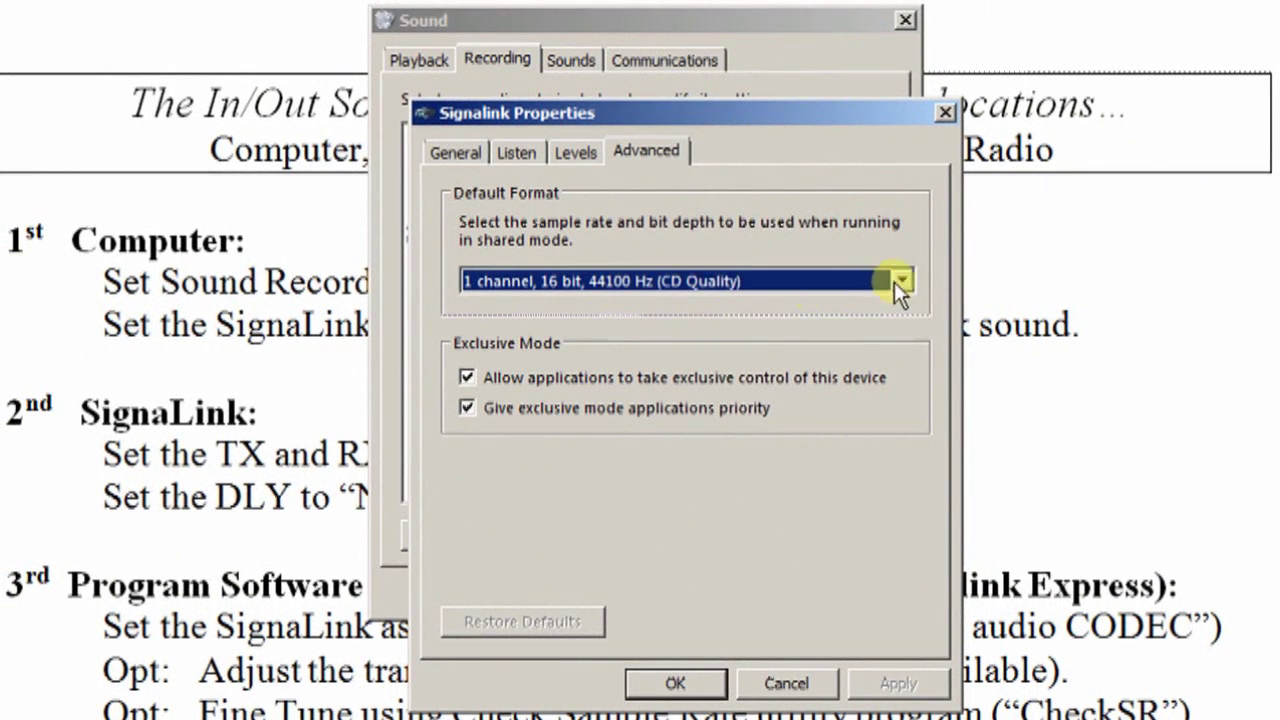
{"action": "left_click", "coordinate": [898, 280]}
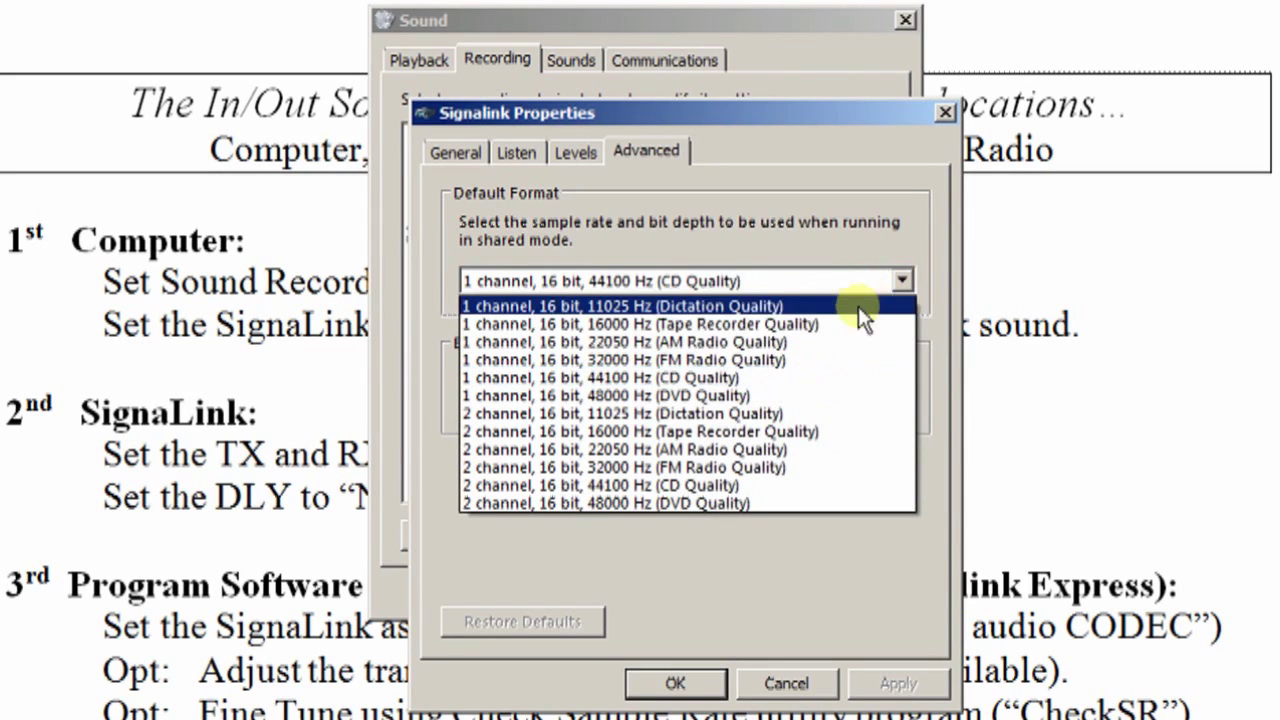
{"action": "left_click", "coordinate": [752, 377]}
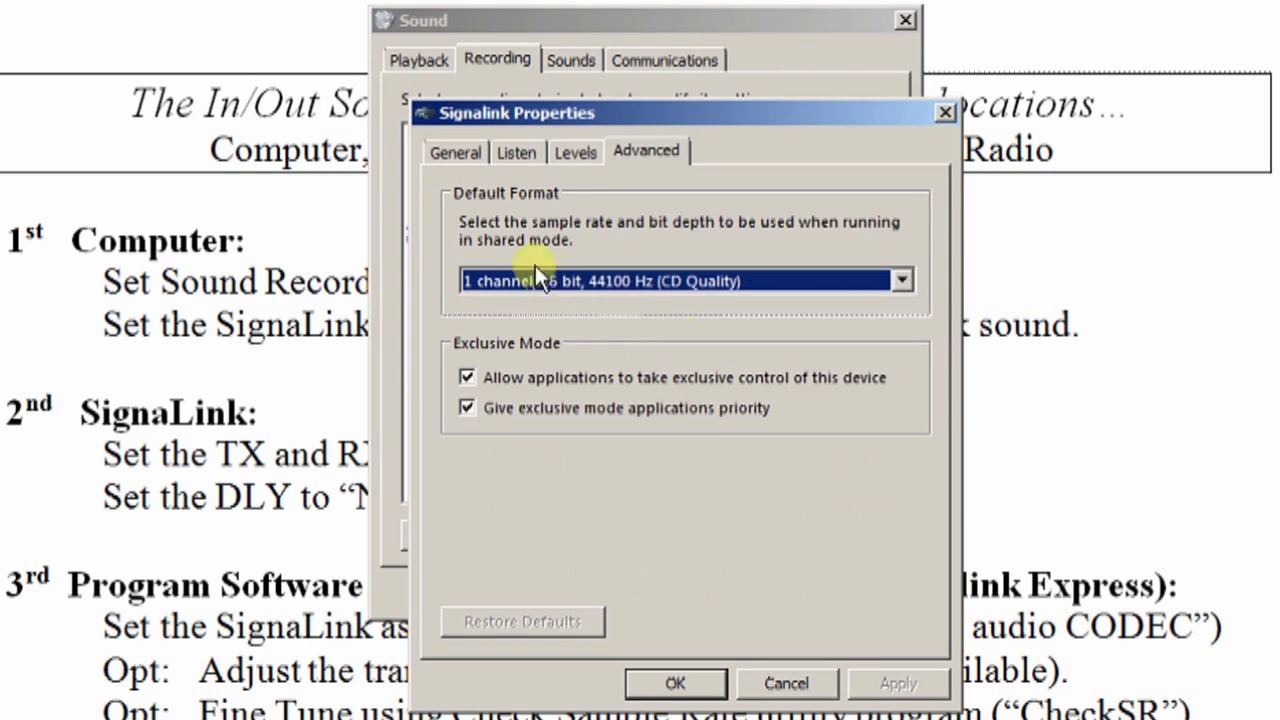
{"action": "left_click", "coordinate": [690, 684]}
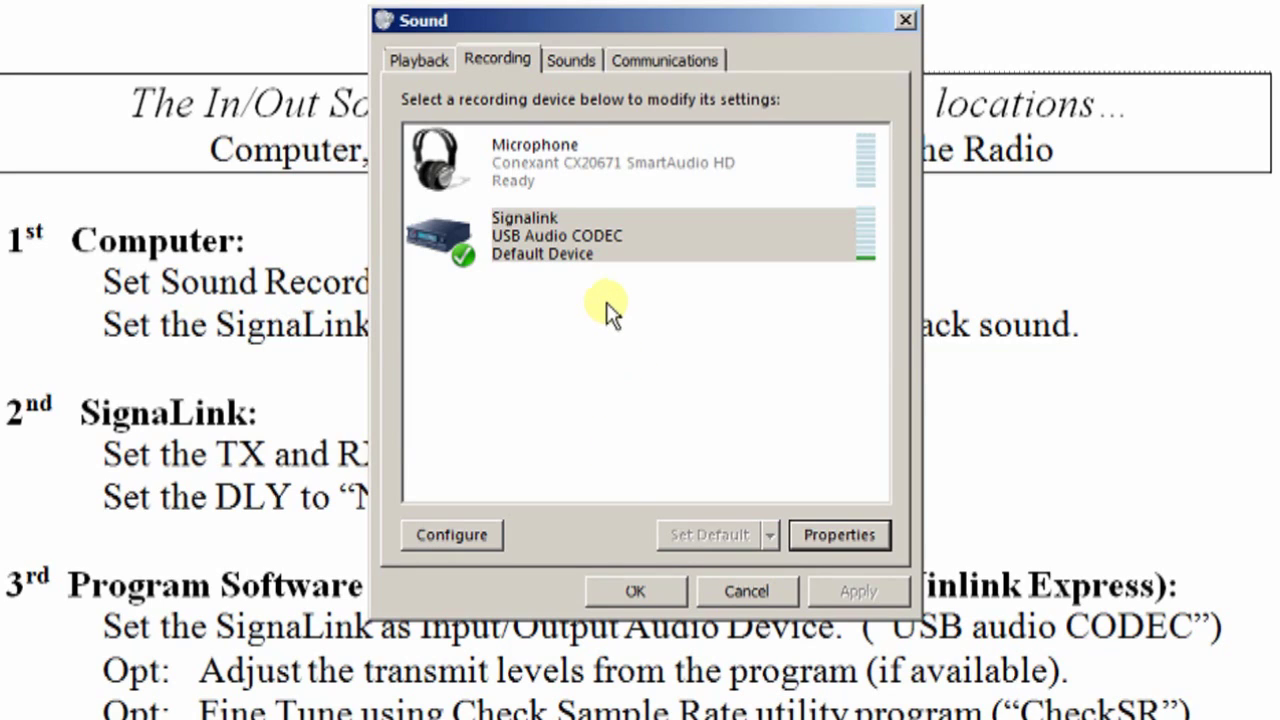
- Make the Speakers the default playback device
{"action": "left_click", "coordinate": [580, 231]}
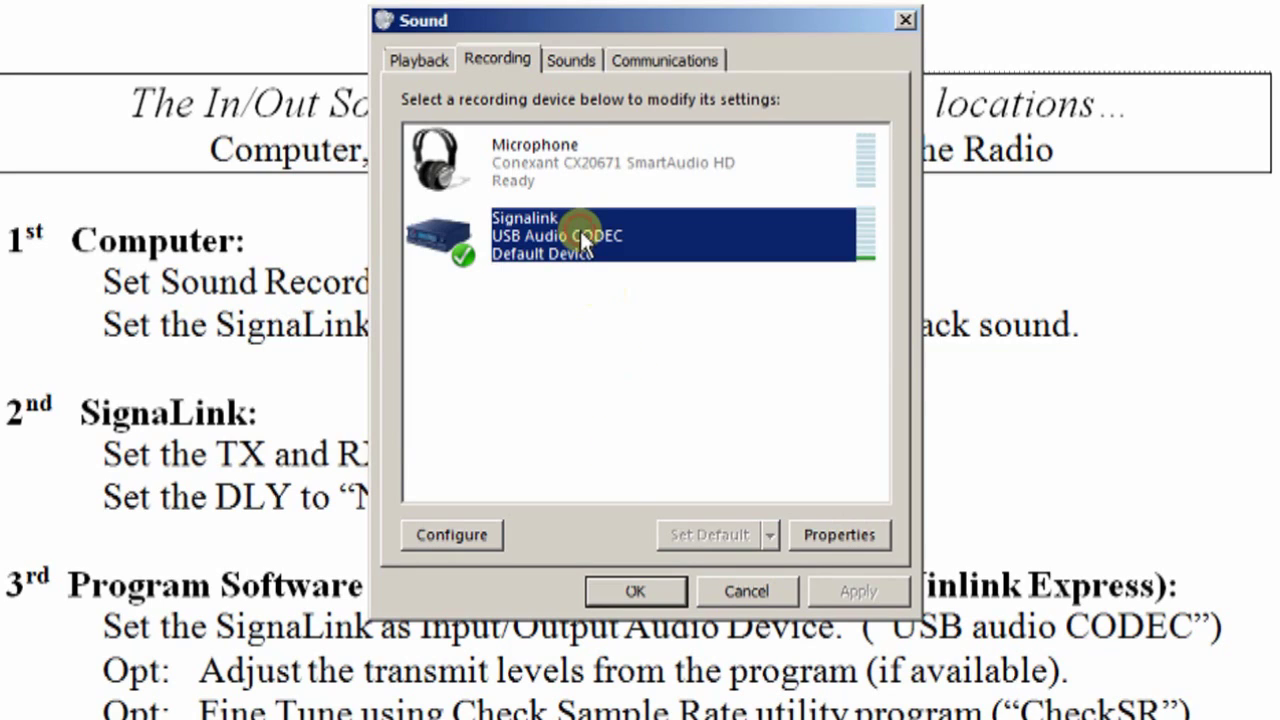
{"action": "left_click", "coordinate": [431, 76]}
{"action": "left_click", "coordinate": [425, 57]}
{"action": "left_click", "coordinate": [425, 57]}
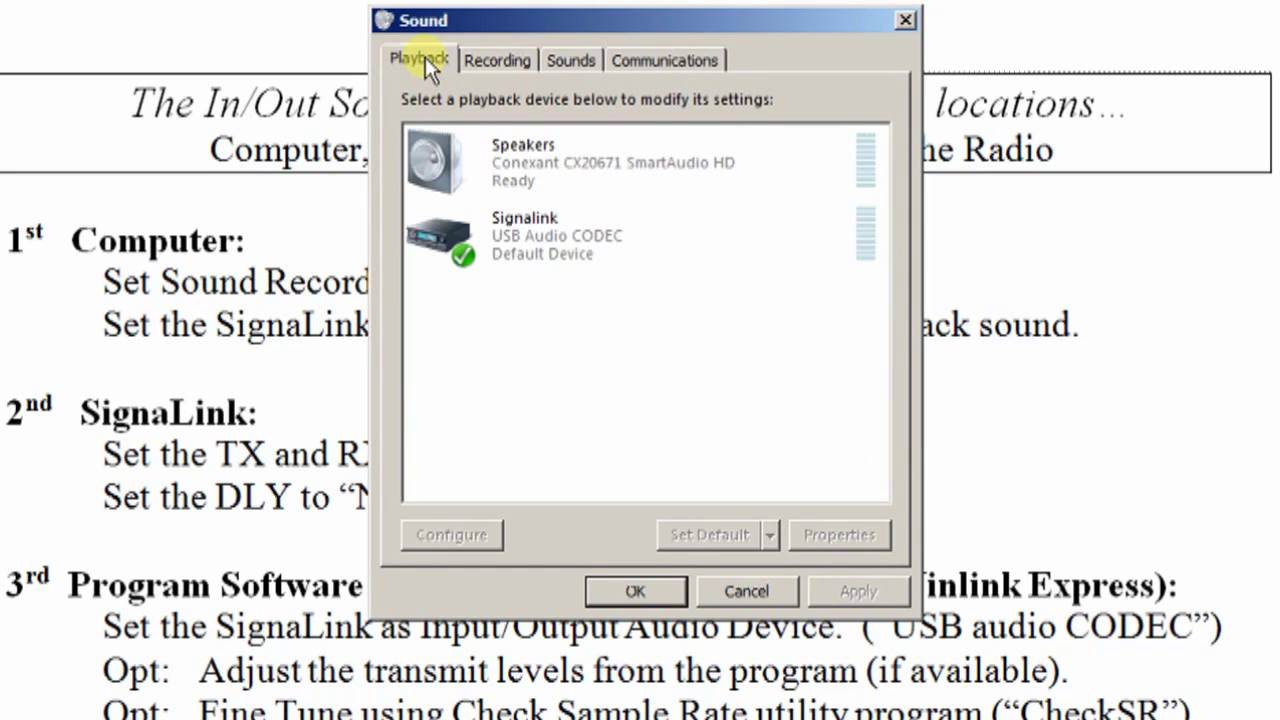
{"action": "left_click", "coordinate": [537, 240]}
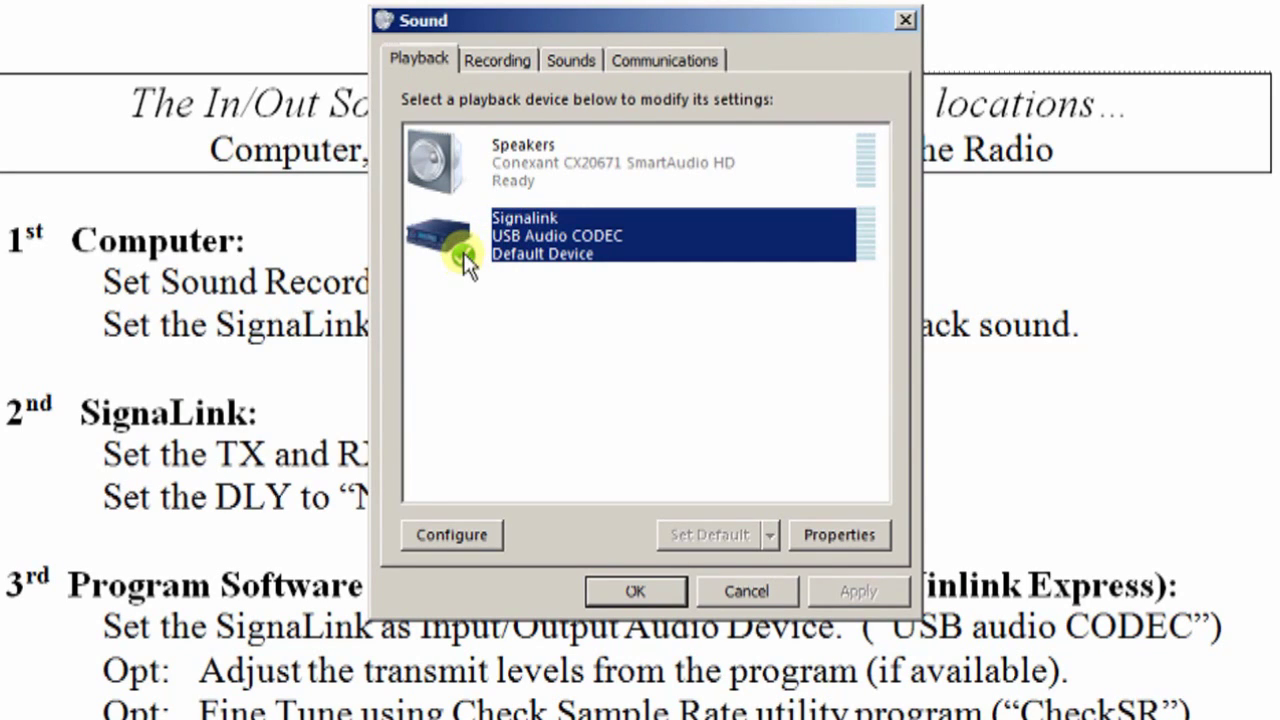
{"action": "left_click", "coordinate": [513, 155]}
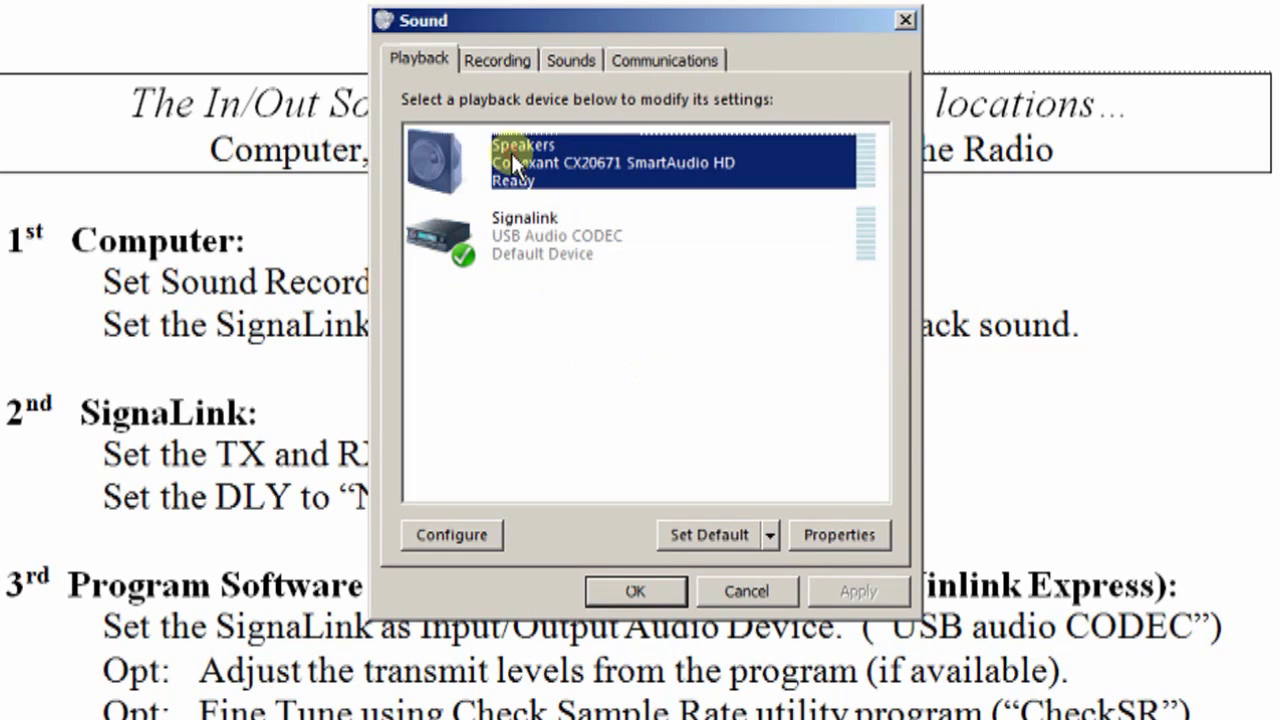
{"action": "left_click", "coordinate": [706, 537]}
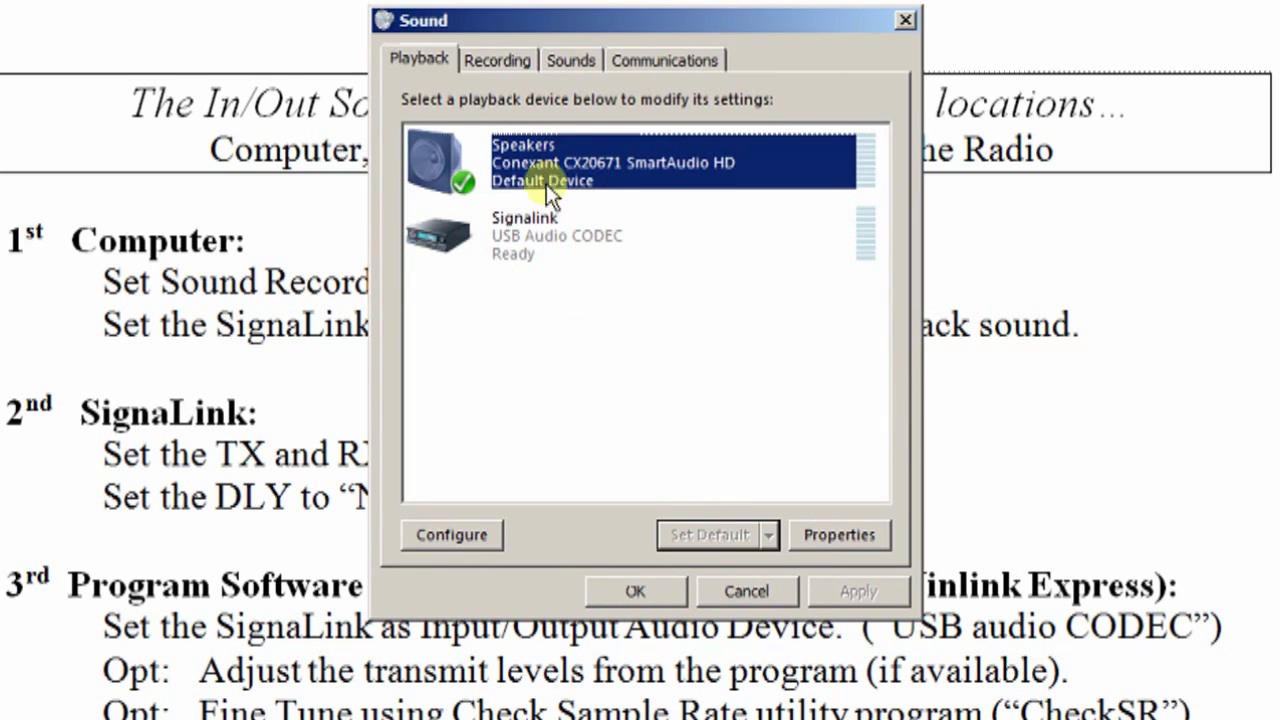
- Make the Signalink the default playback device and check that it is also the default recording device
{"action": "left_click", "coordinate": [548, 238]}
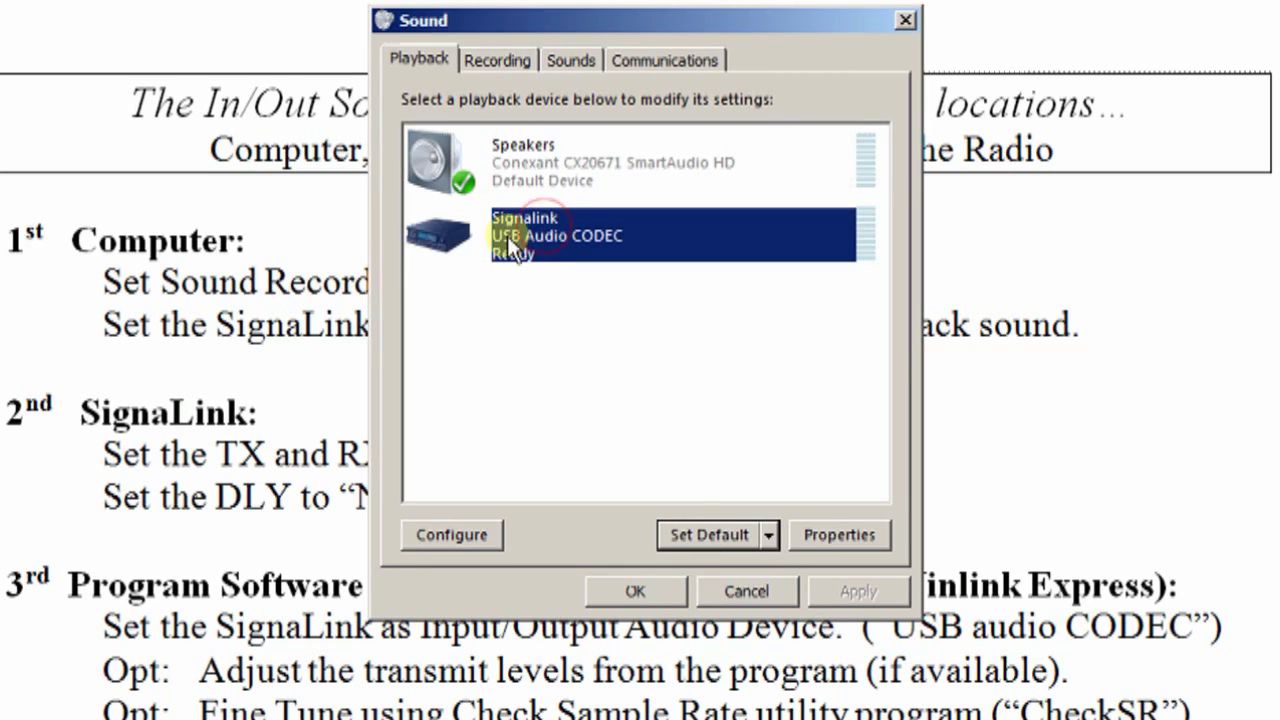
{"action": "left_click", "coordinate": [678, 535]}
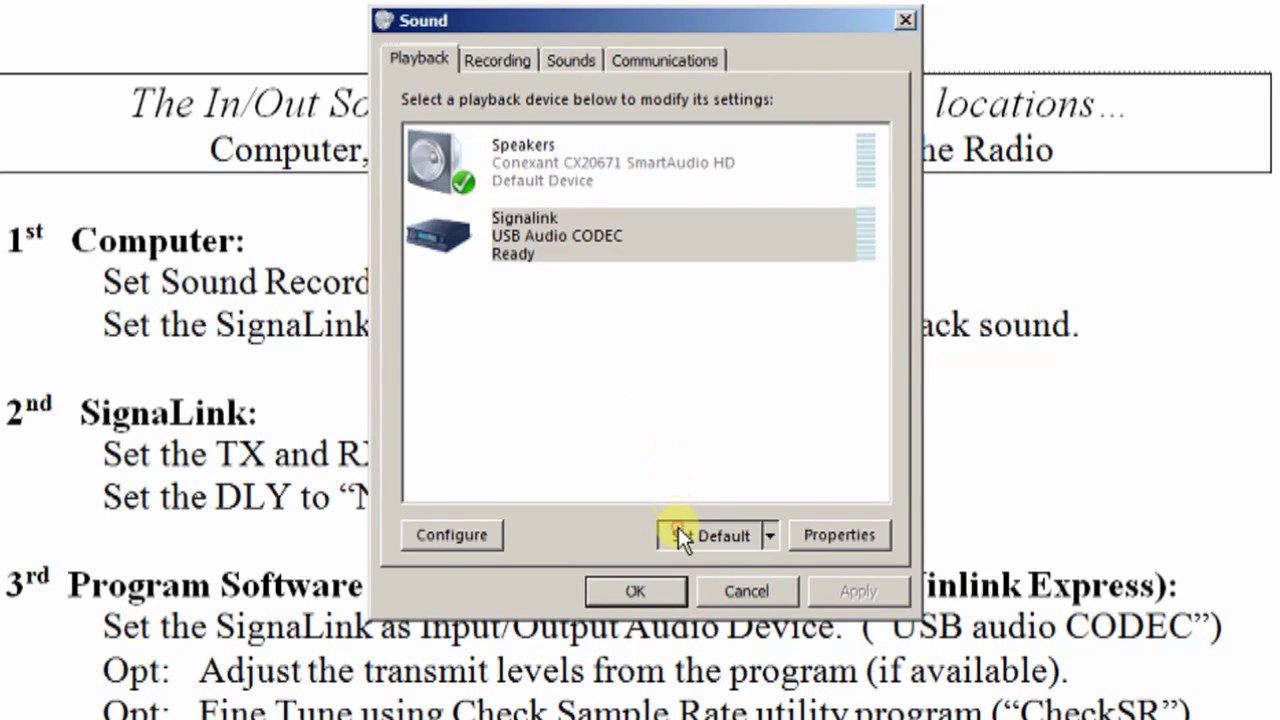
{"action": "left_click", "coordinate": [506, 65]}
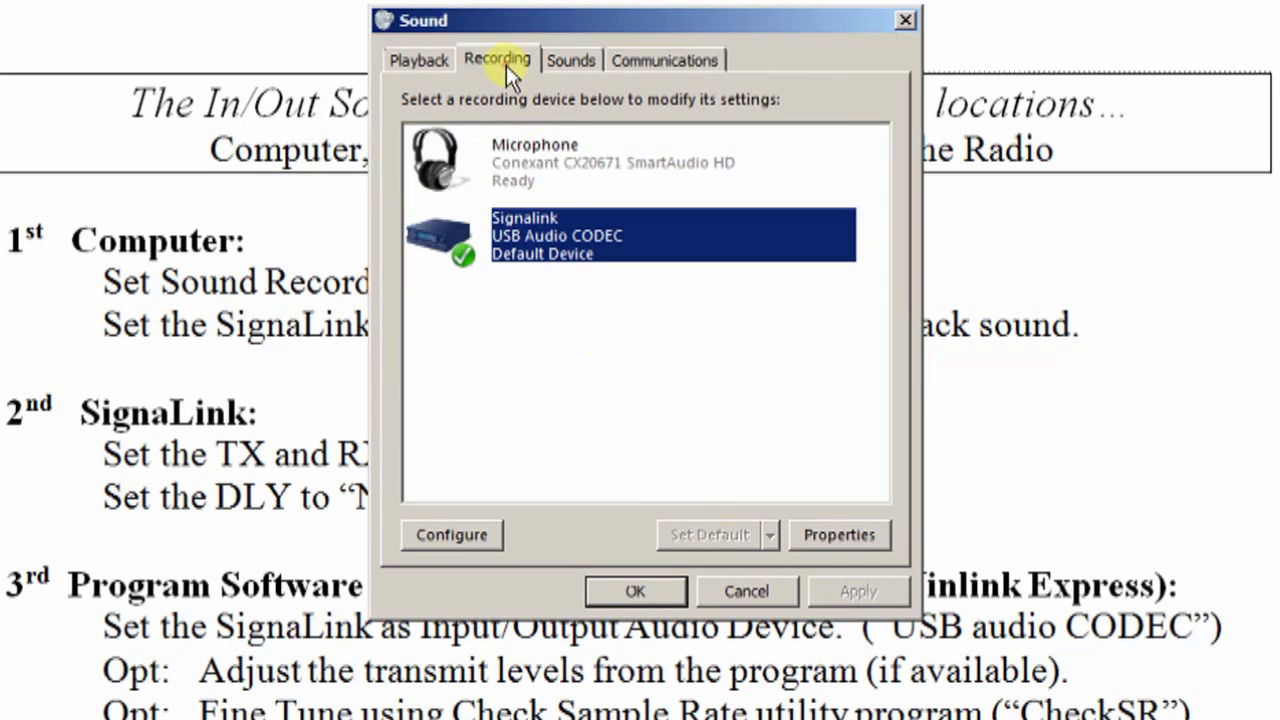
{"action": "left_click", "coordinate": [434, 58]}
{"action": "left_click", "coordinate": [510, 268]}
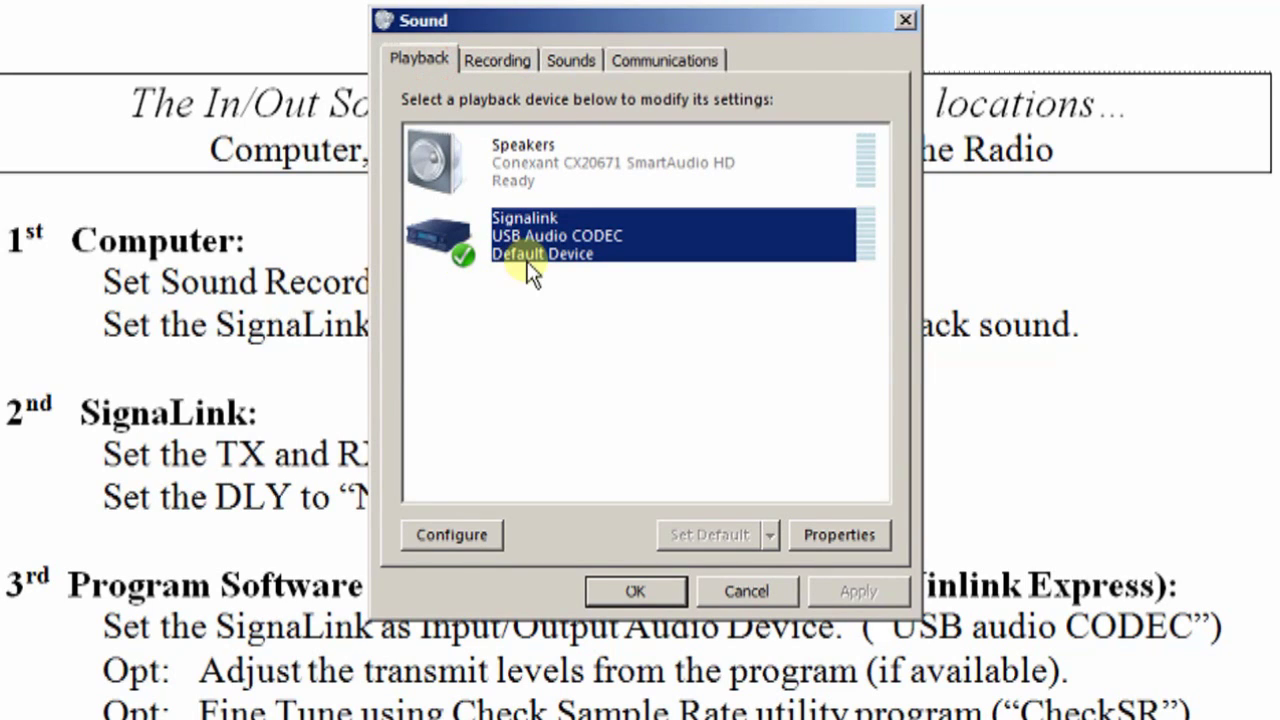
- Set the Signalink playback speaker level to 0.0 dB, check its enhancements and default format, and accept the properties
{"action": "left_click", "coordinate": [813, 533]}
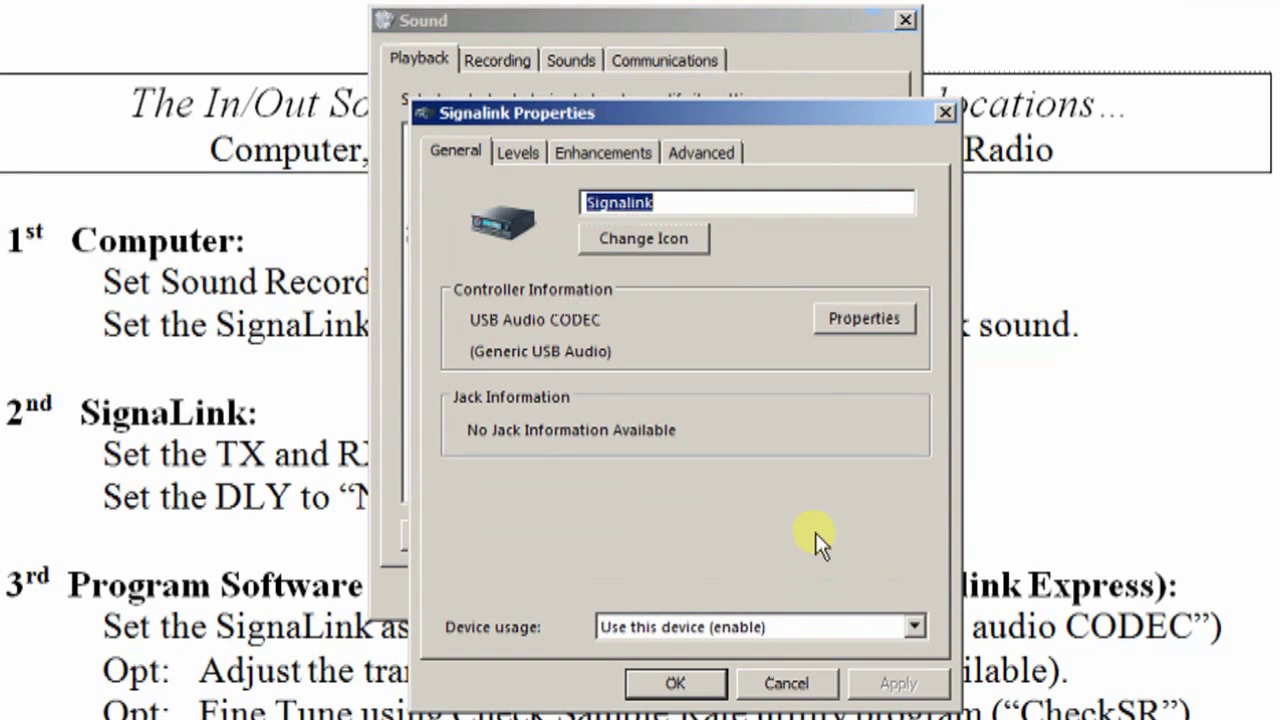
{"action": "left_click", "coordinate": [520, 148]}
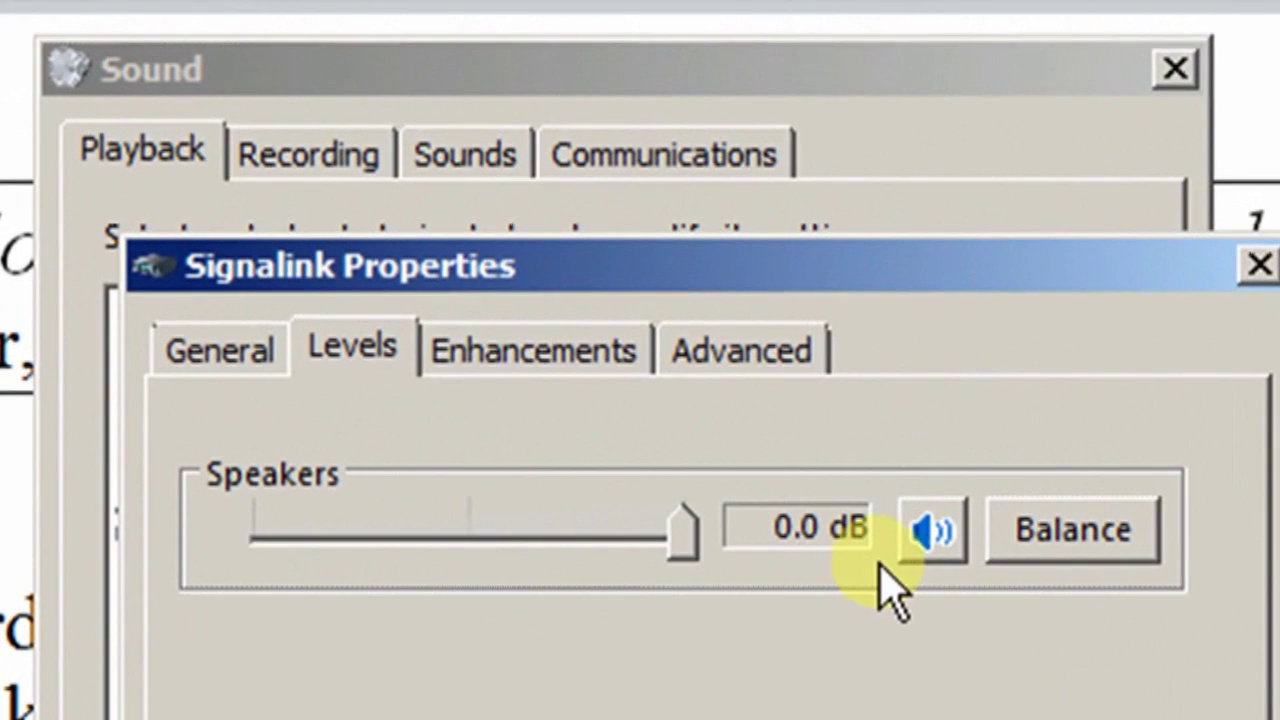
{"action": "left_click_drag", "start_coordinate": [677, 538], "coordinate": [720, 577]}
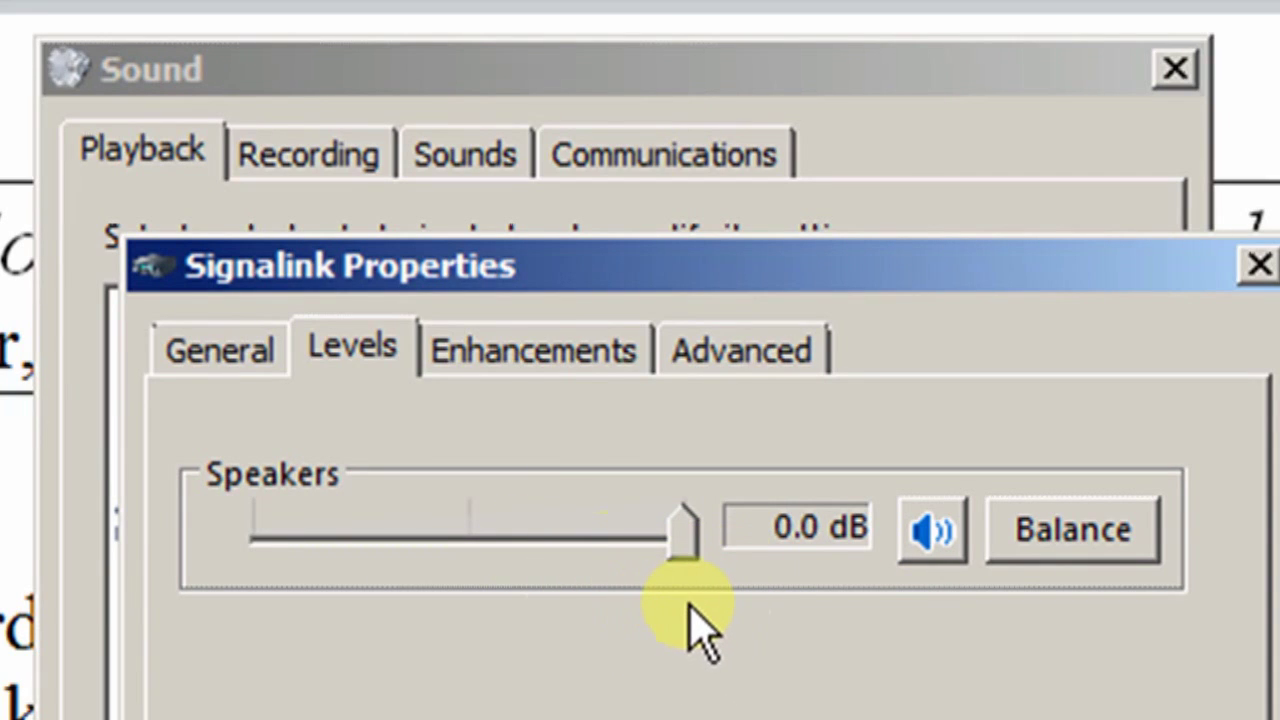
{"action": "left_click", "coordinate": [537, 355]}
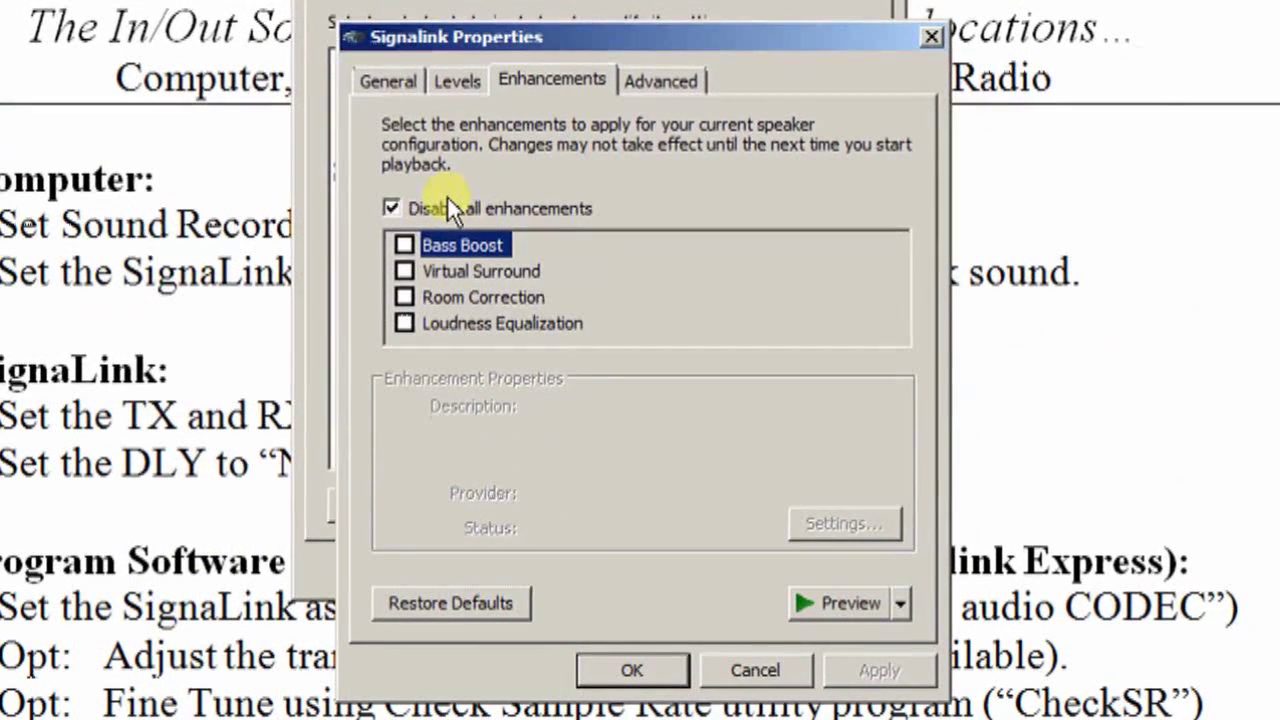
{"action": "left_click", "coordinate": [639, 81]}
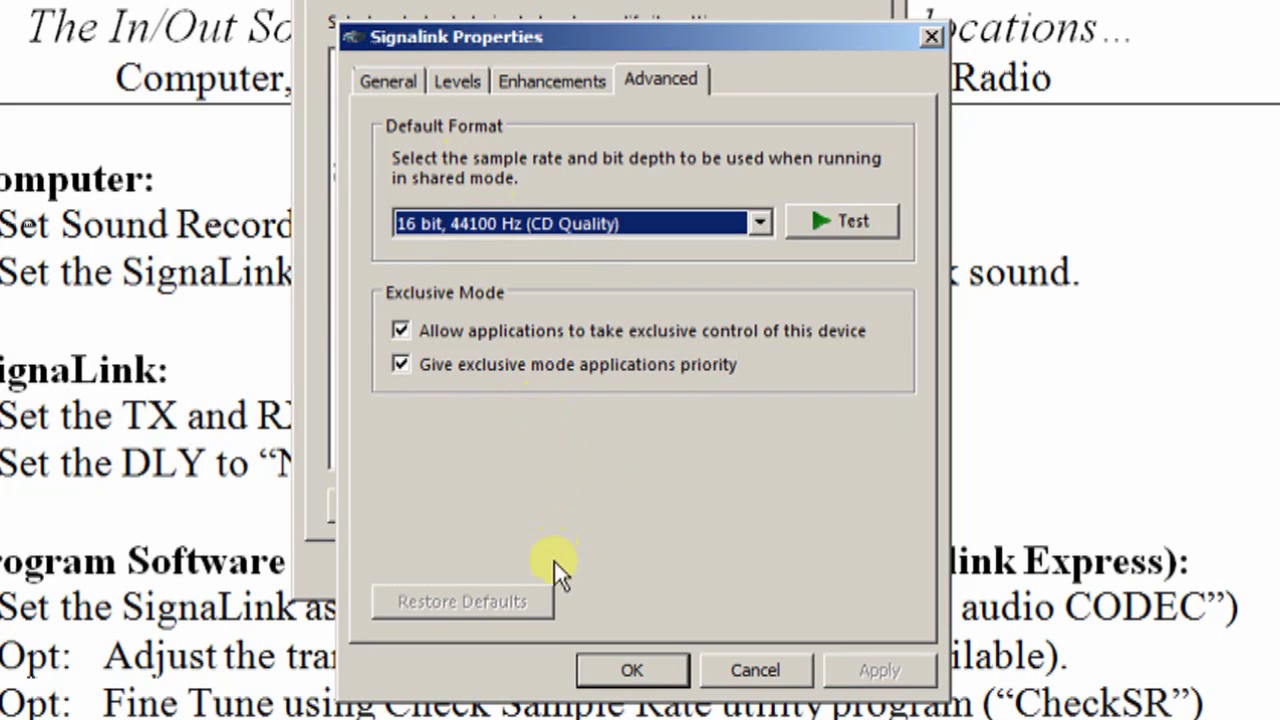
{"action": "left_click", "coordinate": [627, 663]}
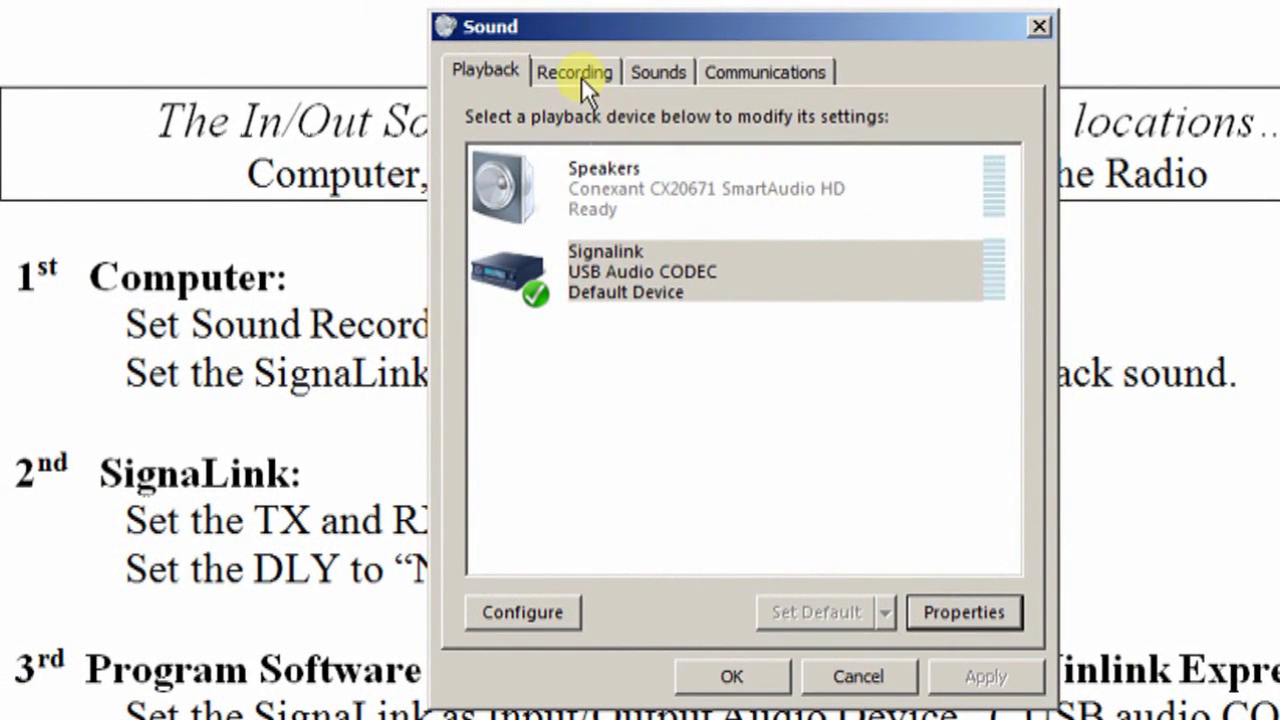
- Check the Signalink's input level among the recording devices and close the Sound settings
{"action": "left_click", "coordinate": [581, 73]}
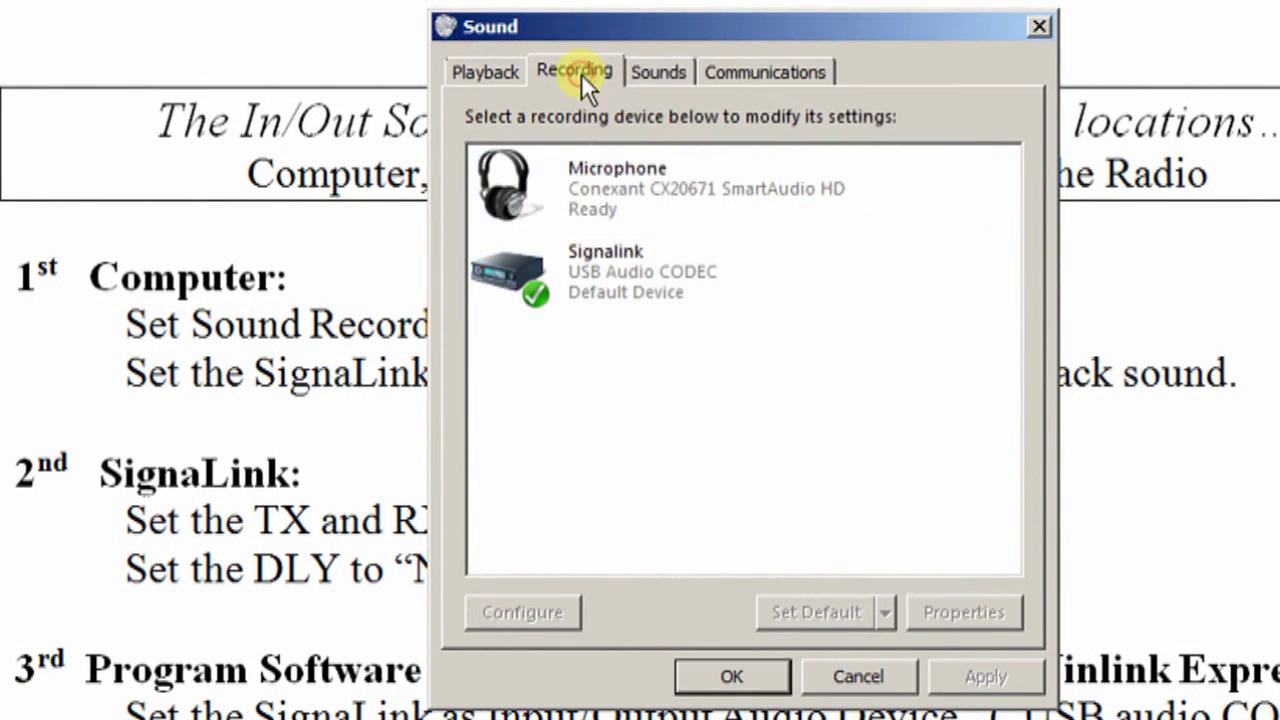
{"action": "left_click", "coordinate": [617, 262]}
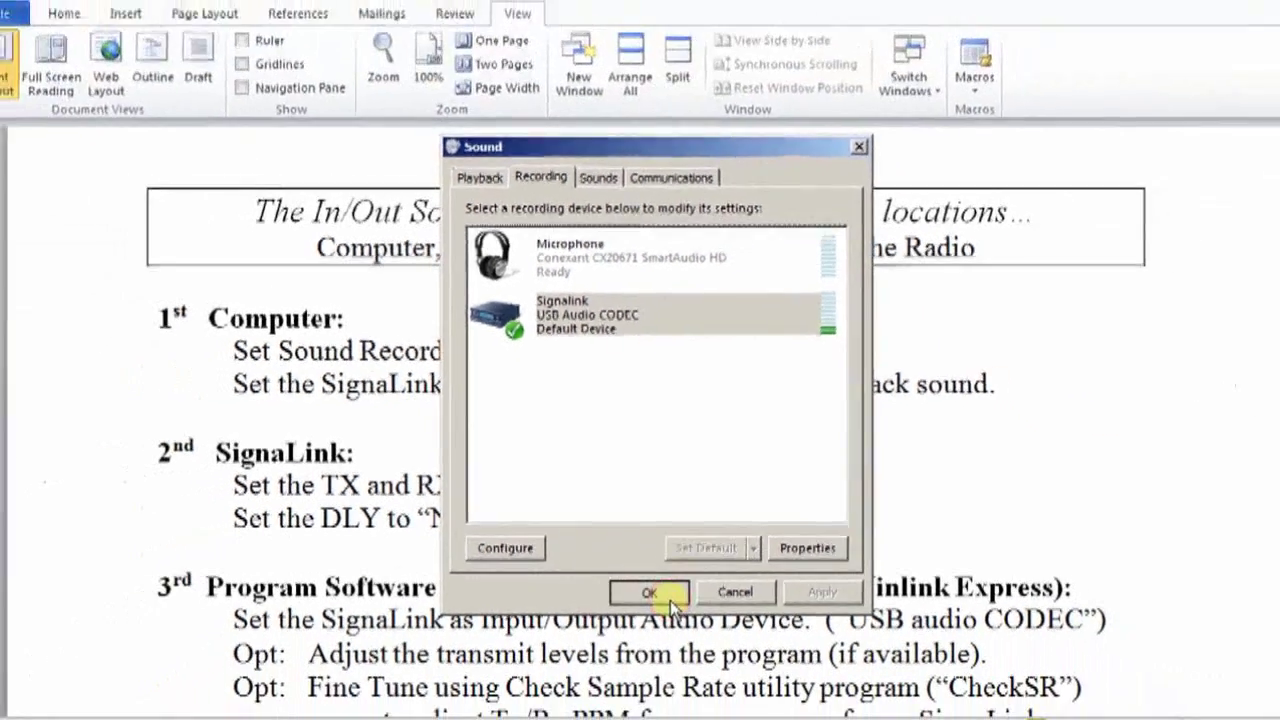
- Bring up the SignaLink level meter and place it beside the document text
{"action": "left_click", "coordinate": [765, 688]}
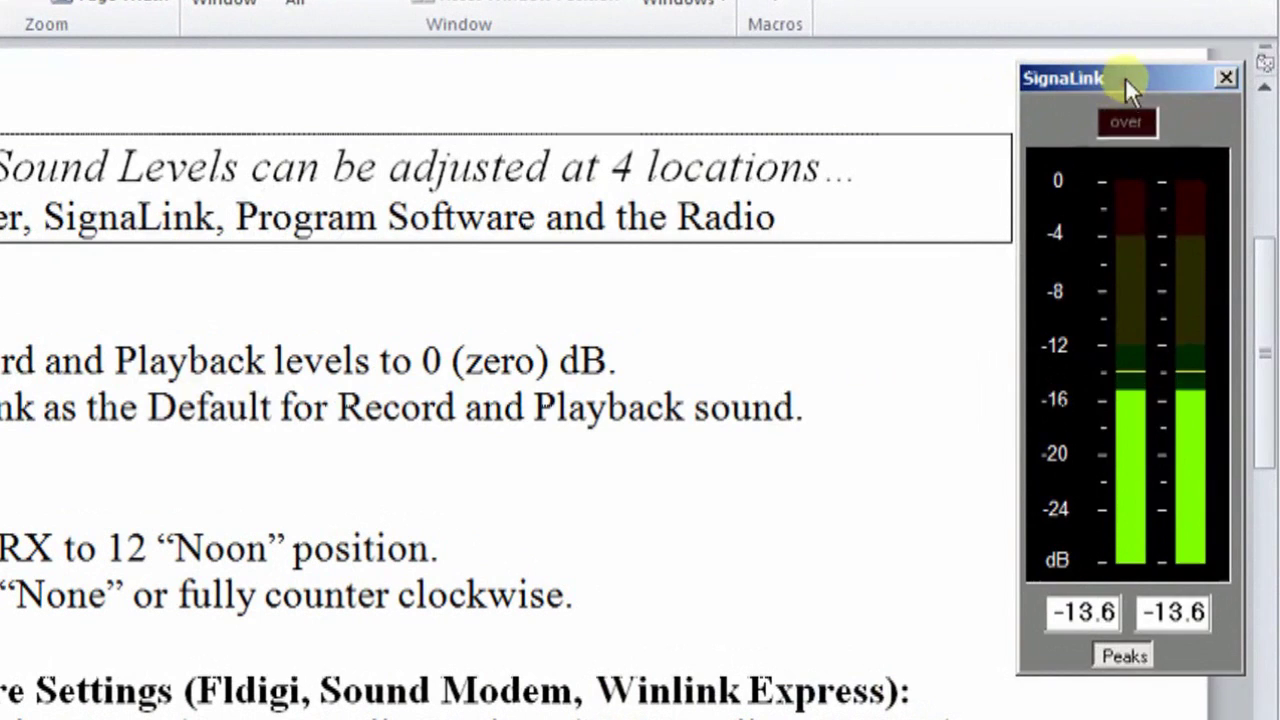
{"action": "left_click_drag", "start_coordinate": [1175, 152], "coordinate": [1175, 142]}
{"action": "left_click_drag", "start_coordinate": [1125, 63], "coordinate": [1121, 84]}
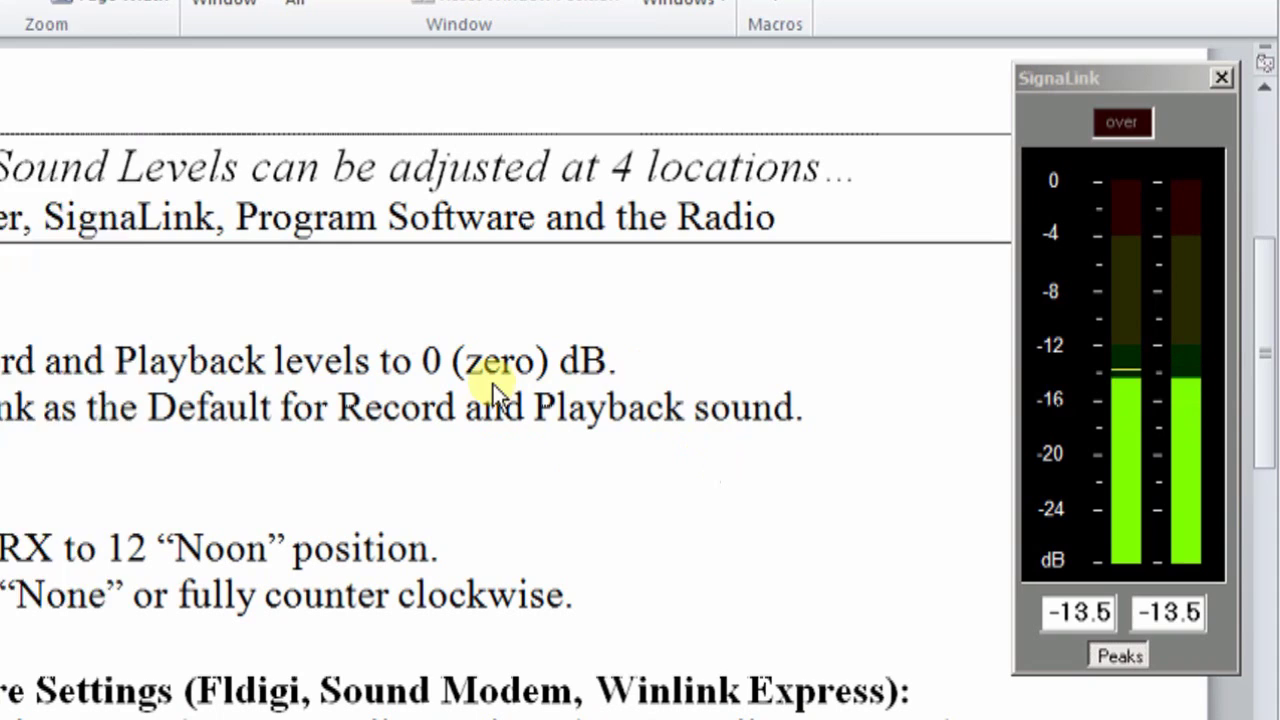
- Compare the Signalink recording device's level indicator with the level meter and dismiss the Sound settings
{"action": "left_click_drag", "start_coordinate": [13, 5], "coordinate": [815, 53]}
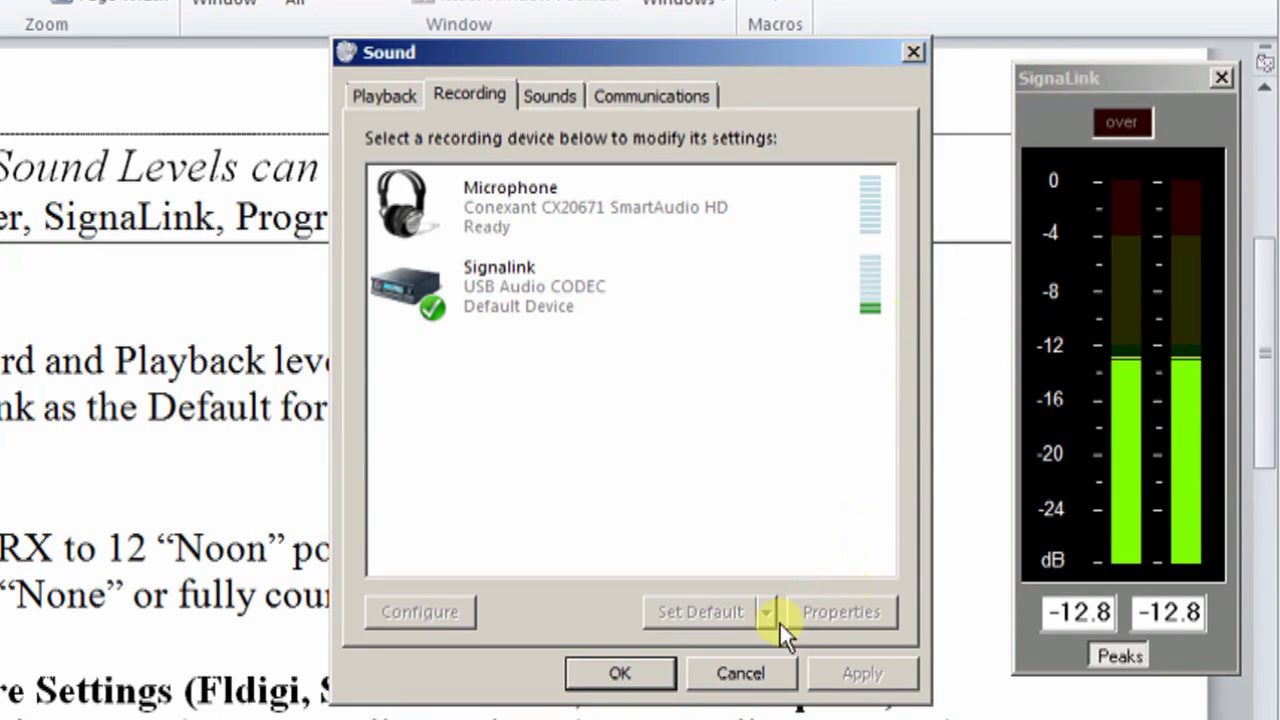
{"action": "left_click", "coordinate": [768, 666]}
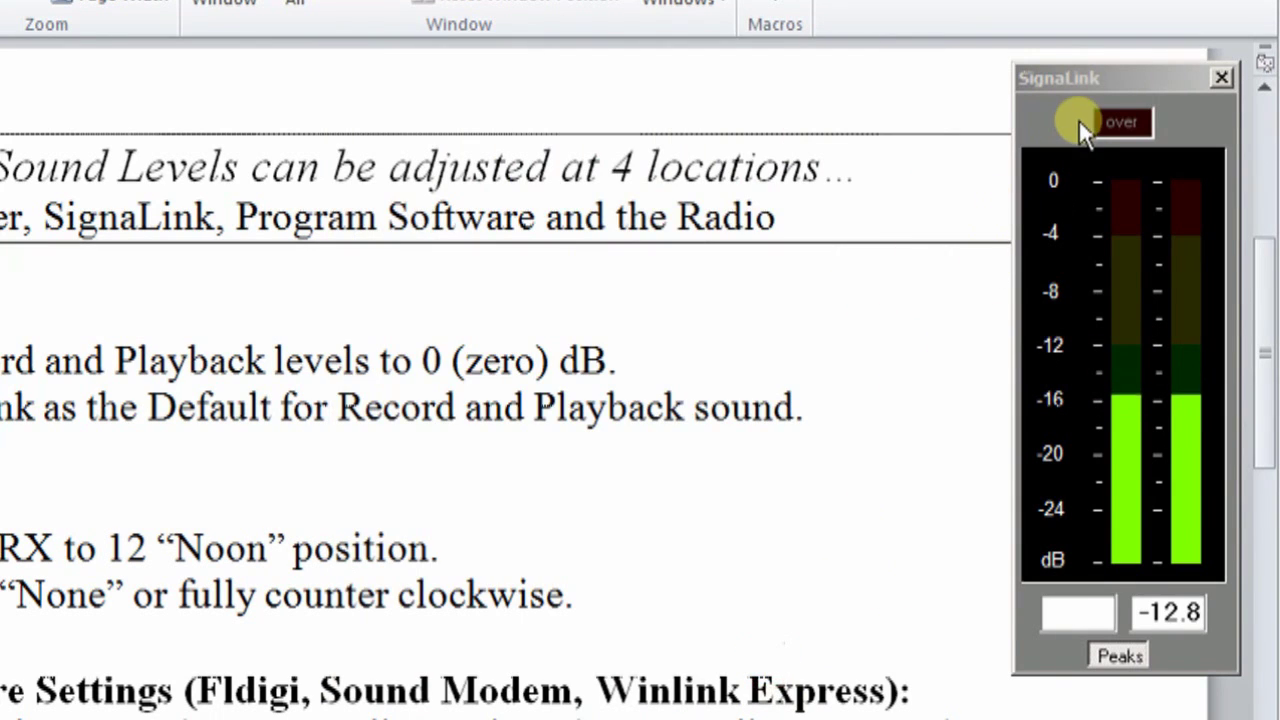
- Choose Signalink (USB Audio CODEC) as the level meter's input device and accept the meter settings
{"action": "left_click", "coordinate": [1066, 120]}
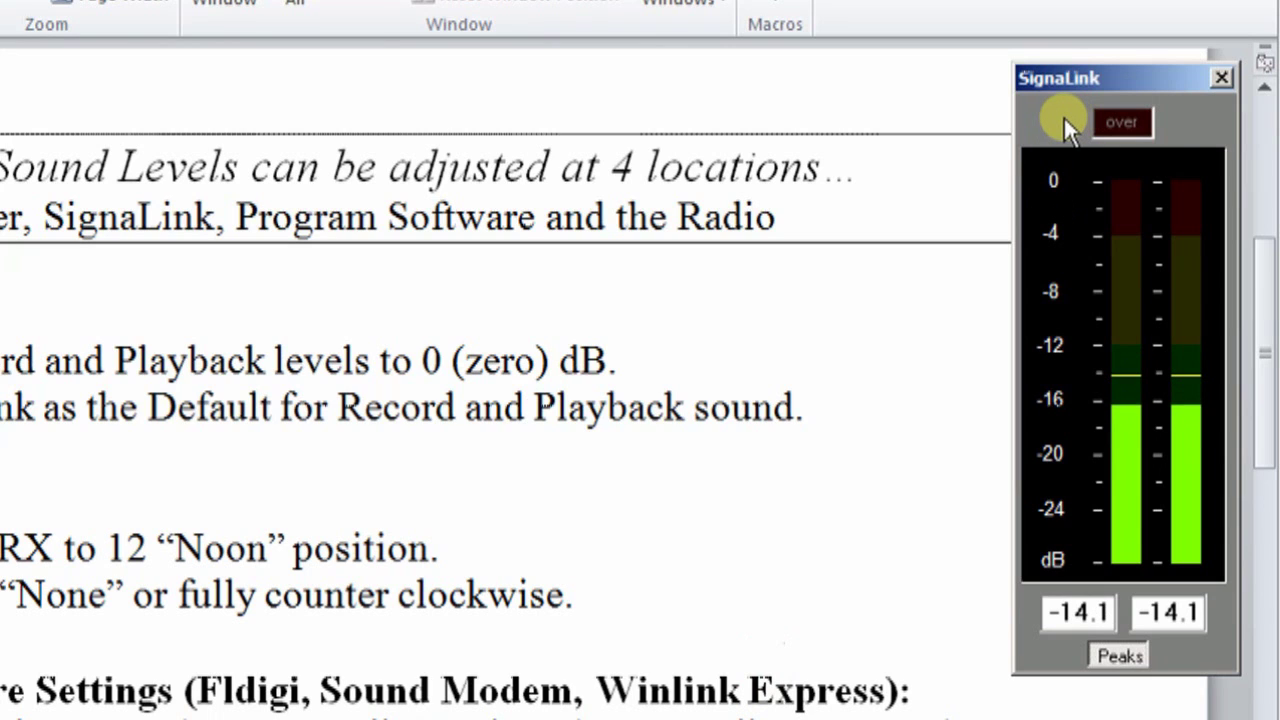
{"action": "left_click", "coordinate": [1059, 114]}
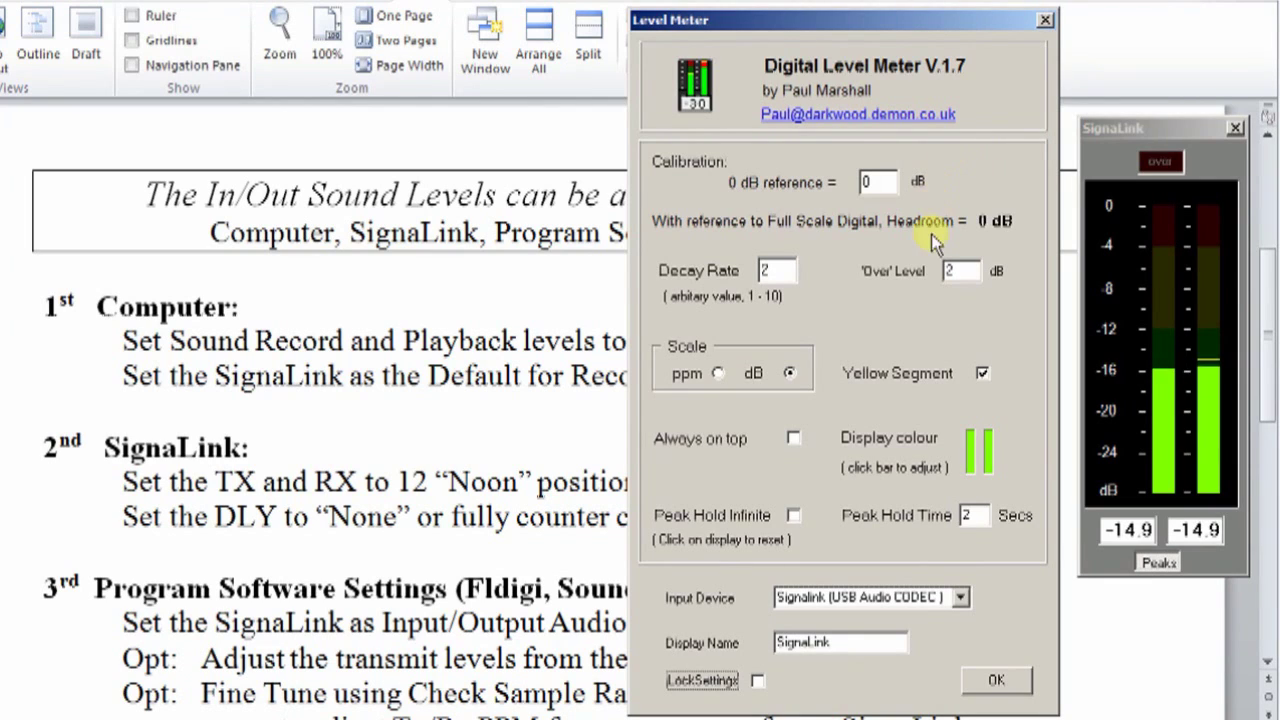
{"action": "left_click", "coordinate": [960, 598]}
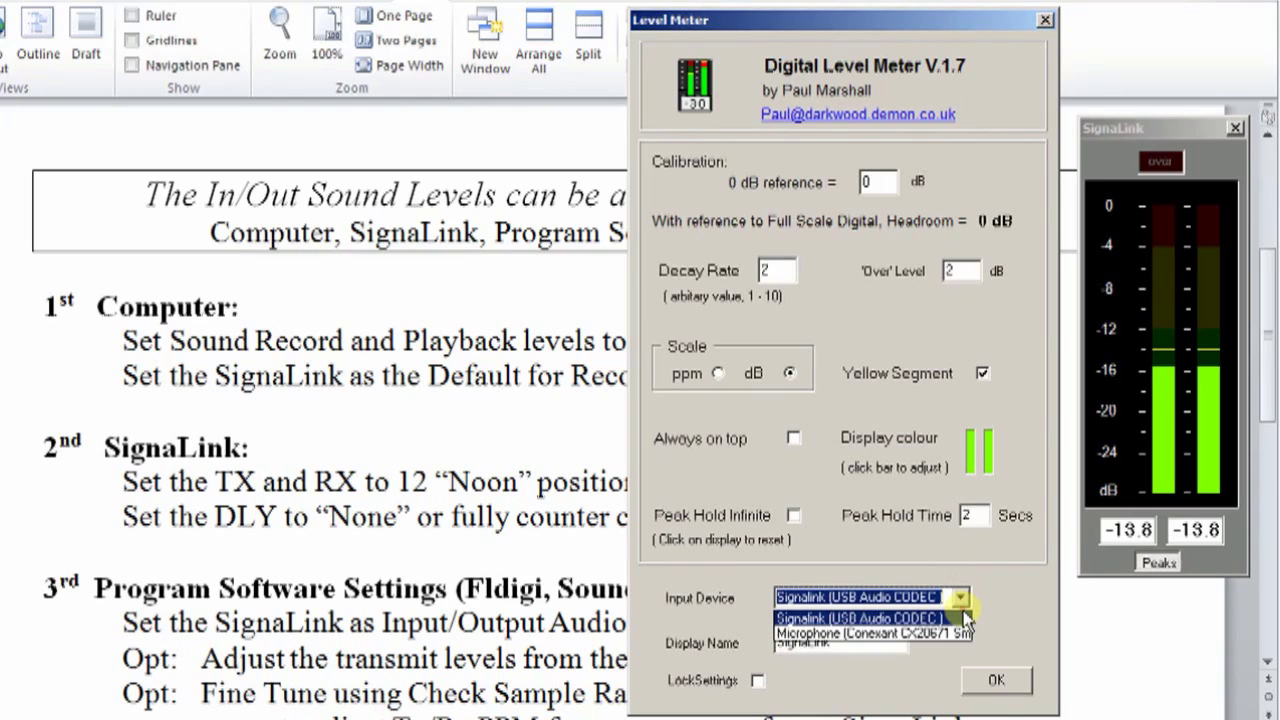
{"action": "left_click", "coordinate": [960, 617]}
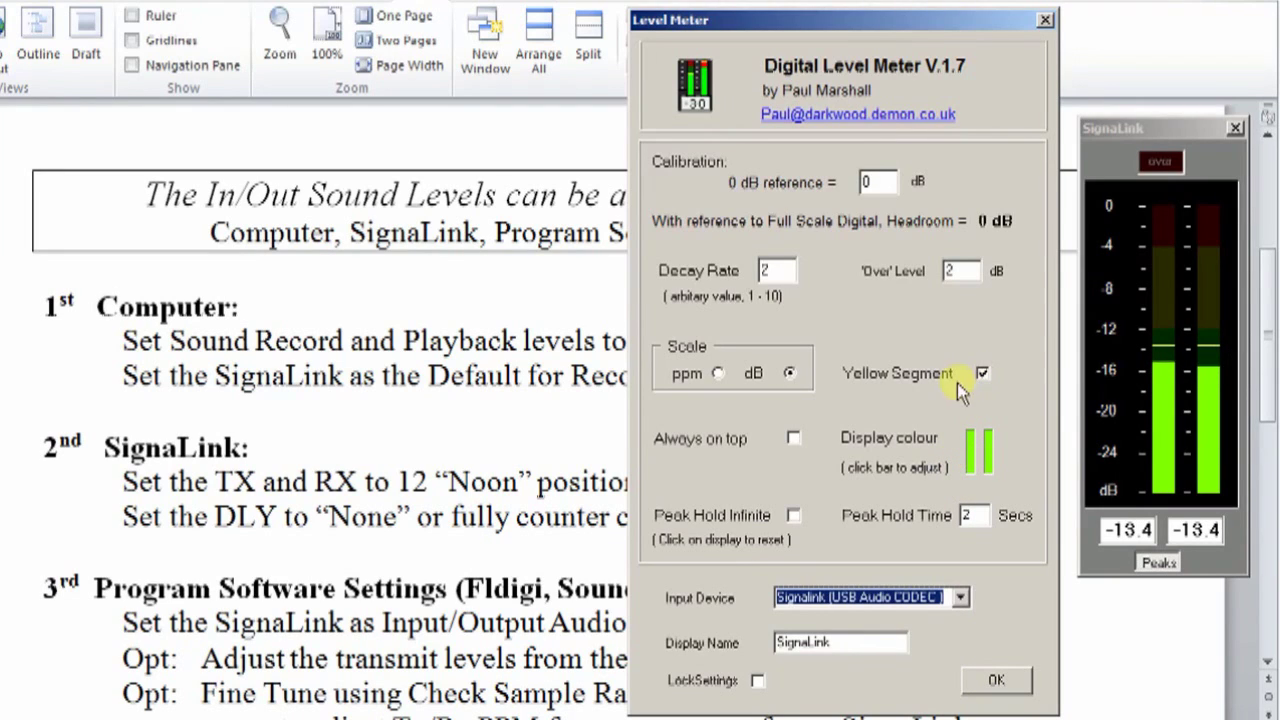
{"action": "left_click", "coordinate": [980, 686]}
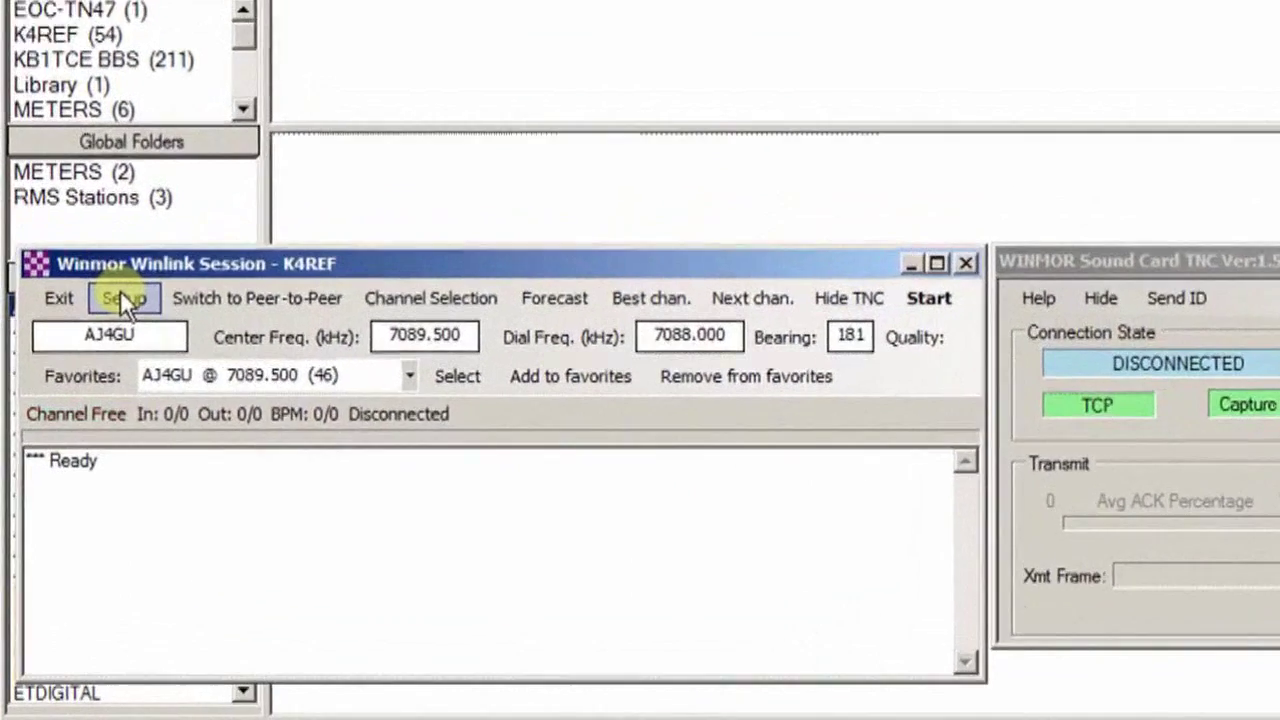
- In the Winmor Winlink session, set the WINMOR TNC drive level to 100 and update the setup
{"action": "left_click", "coordinate": [121, 298]}
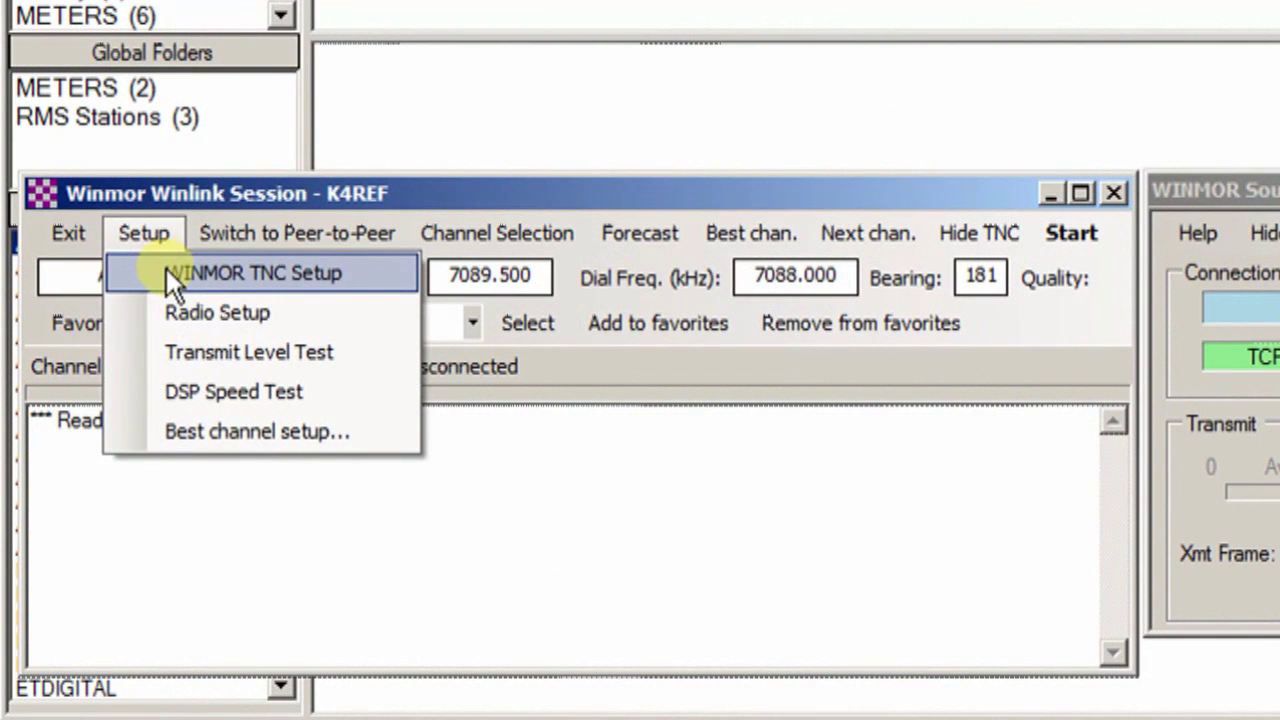
{"action": "left_click", "coordinate": [166, 268]}
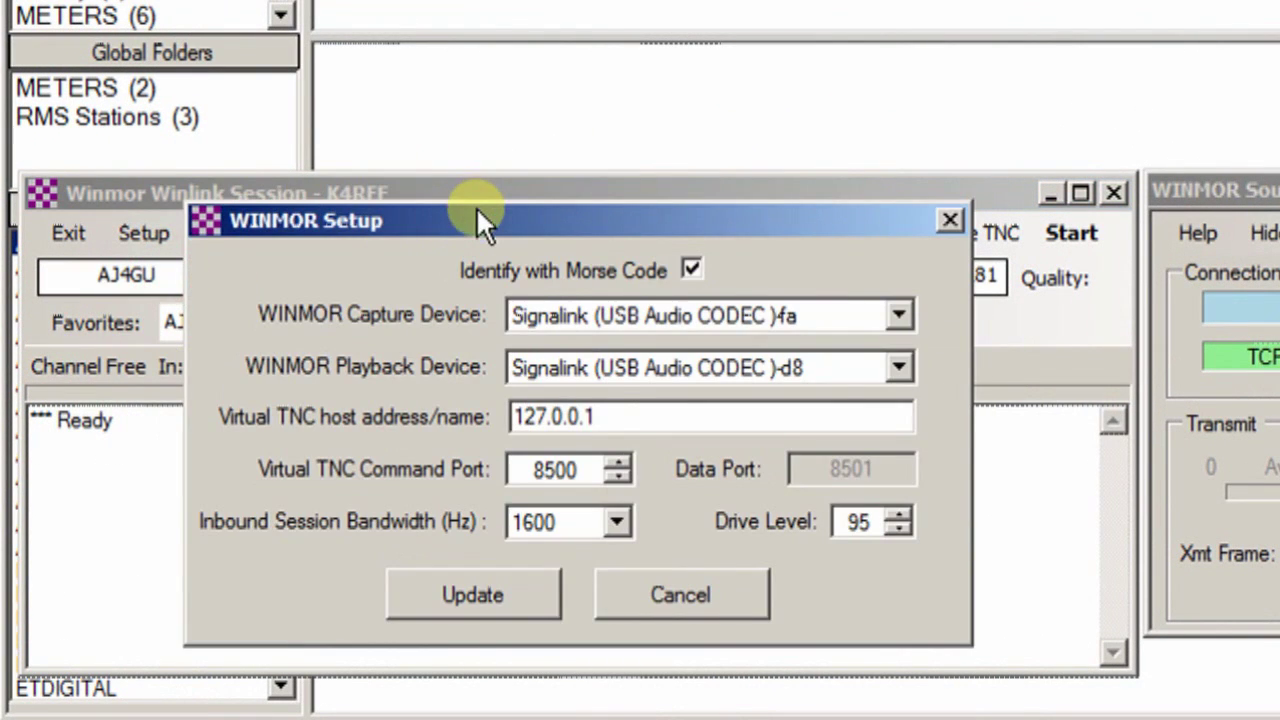
{"action": "left_click_drag", "start_coordinate": [476, 220], "coordinate": [606, 0]}
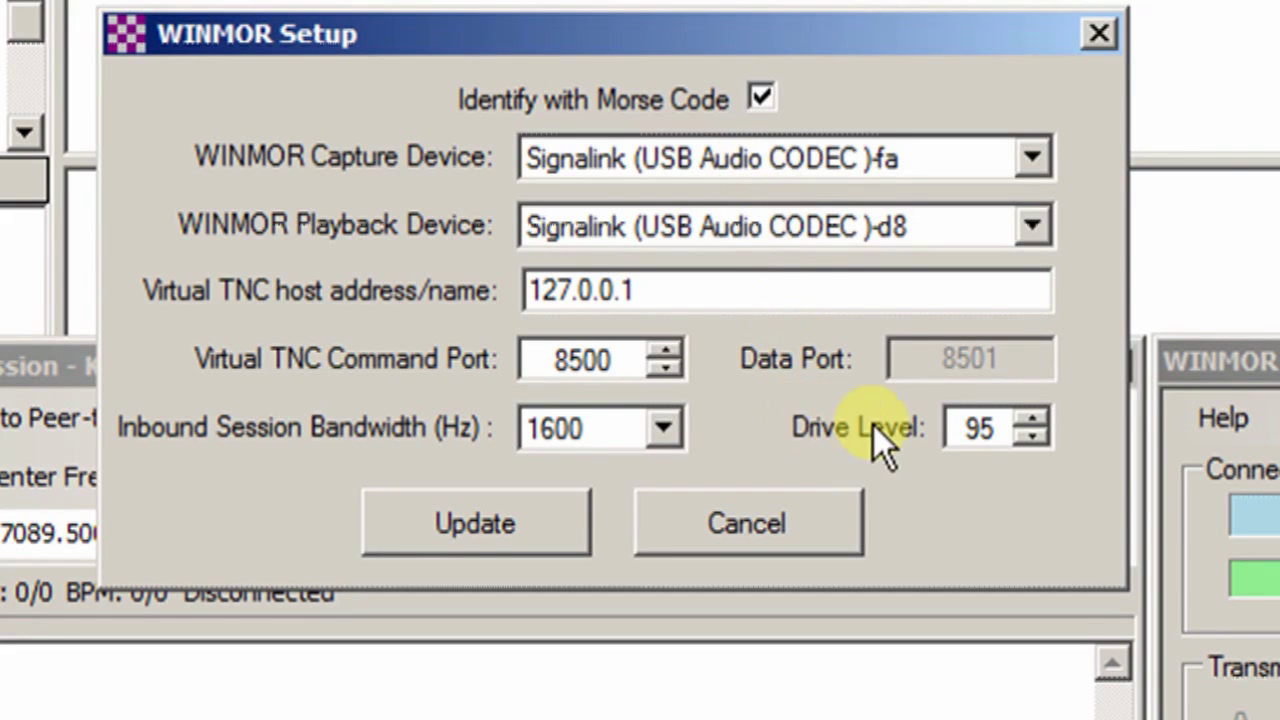
{"action": "left_click", "coordinate": [1034, 421]}
{"action": "left_click", "coordinate": [1034, 421]}
{"action": "left_click", "coordinate": [1034, 421]}
{"action": "left_click", "coordinate": [1034, 421]}
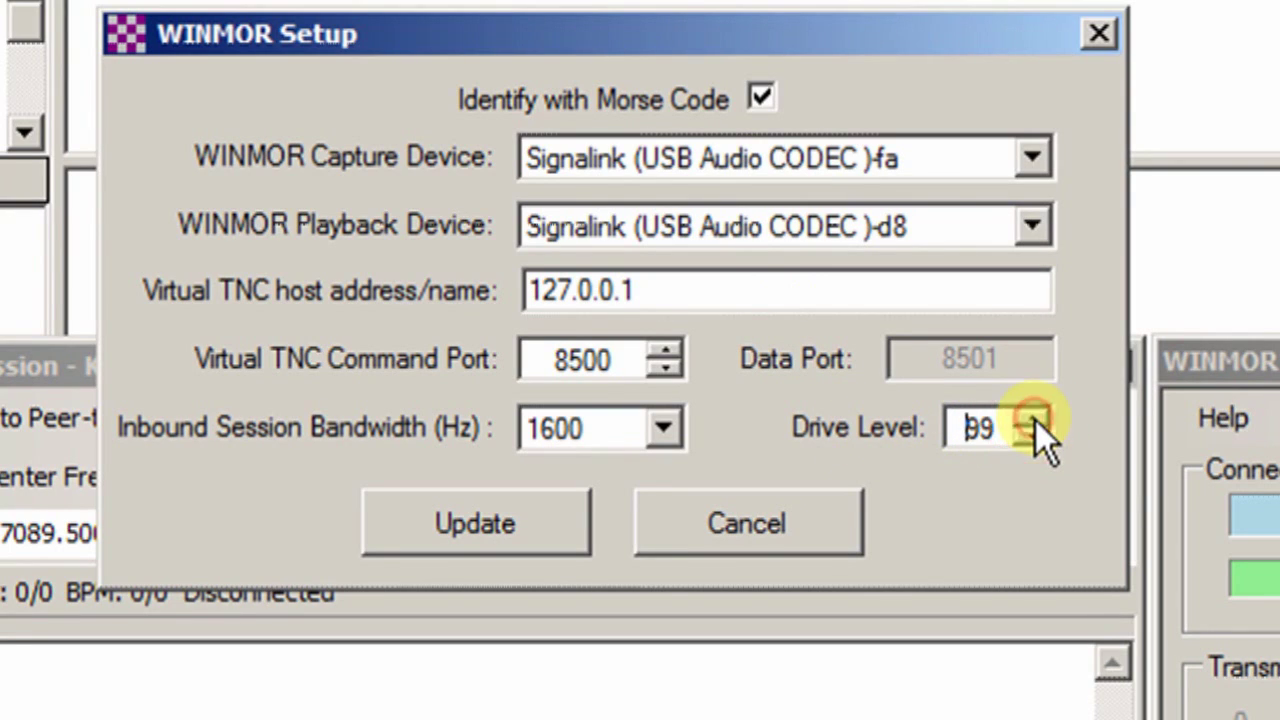
{"action": "left_click", "coordinate": [1034, 421]}
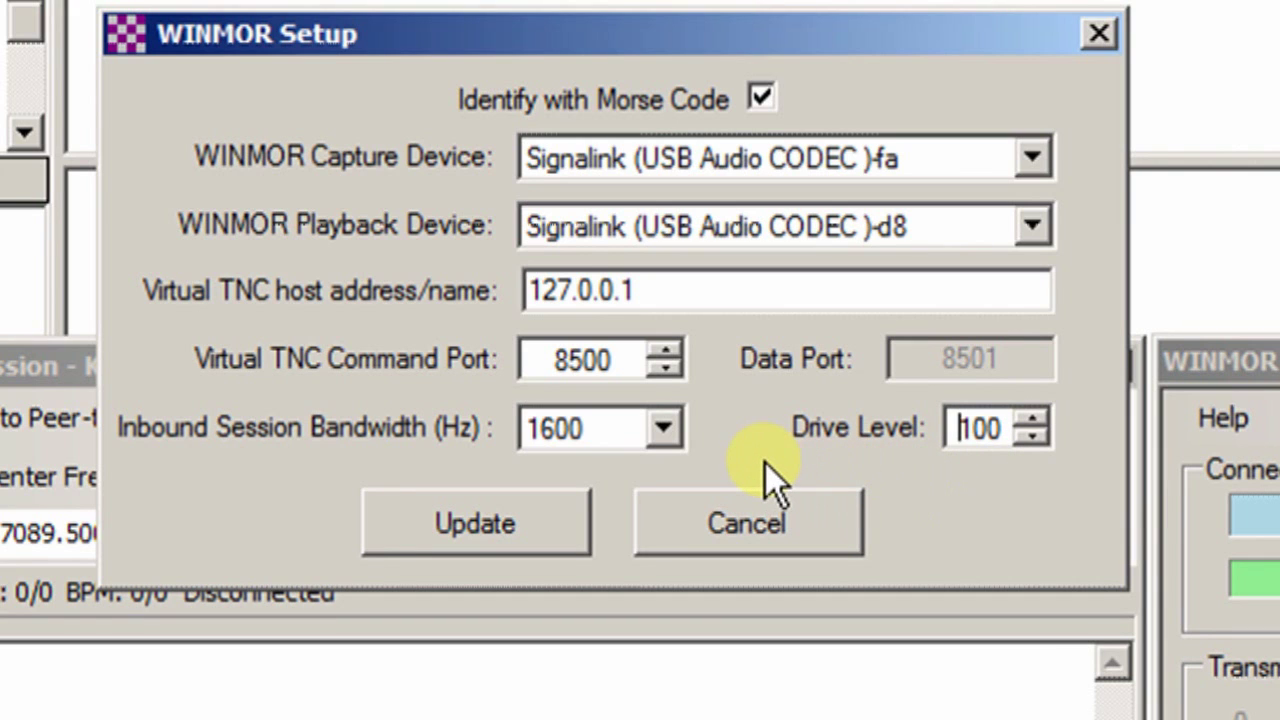
{"action": "left_click", "coordinate": [542, 519]}
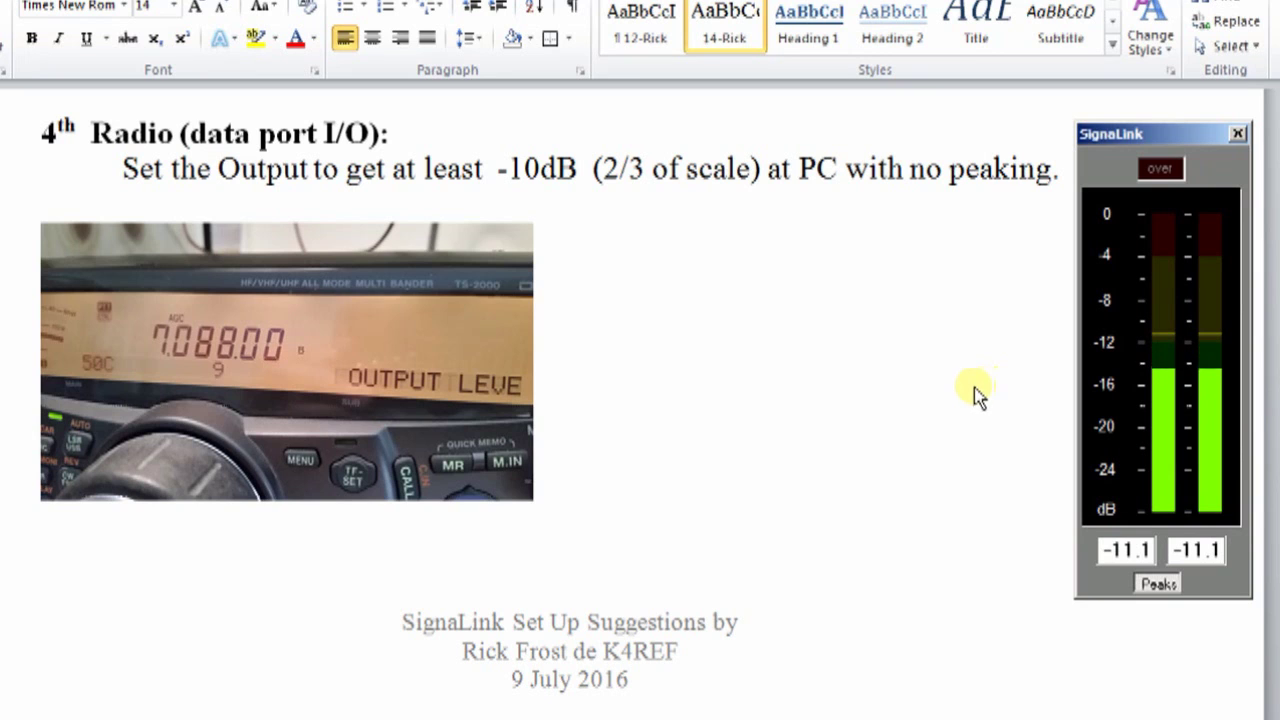
- Read the Word document's radio section on data port output, input audio level, transmit power and ALC
{"action": "scroll", "coordinate": [846, 440], "scroll_direction": "down", "scroll_amount": 10}
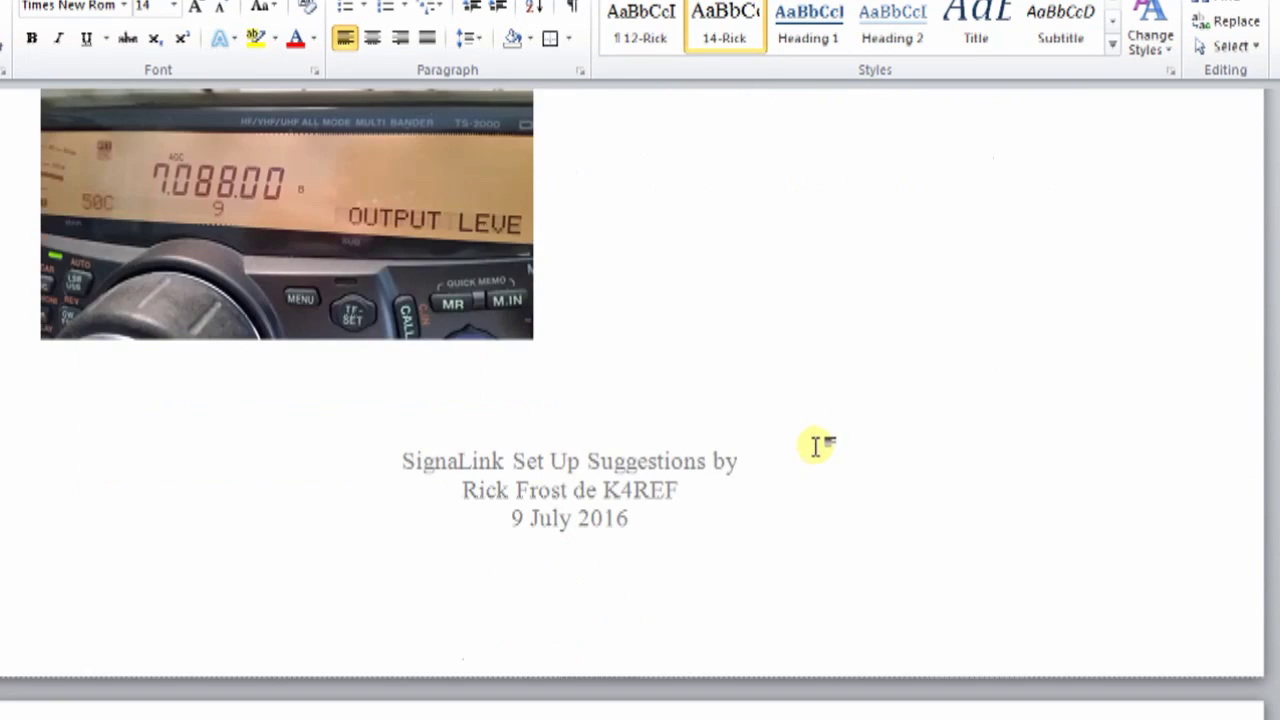
{"action": "scroll", "coordinate": [812, 449], "scroll_direction": "down", "scroll_amount": 3}
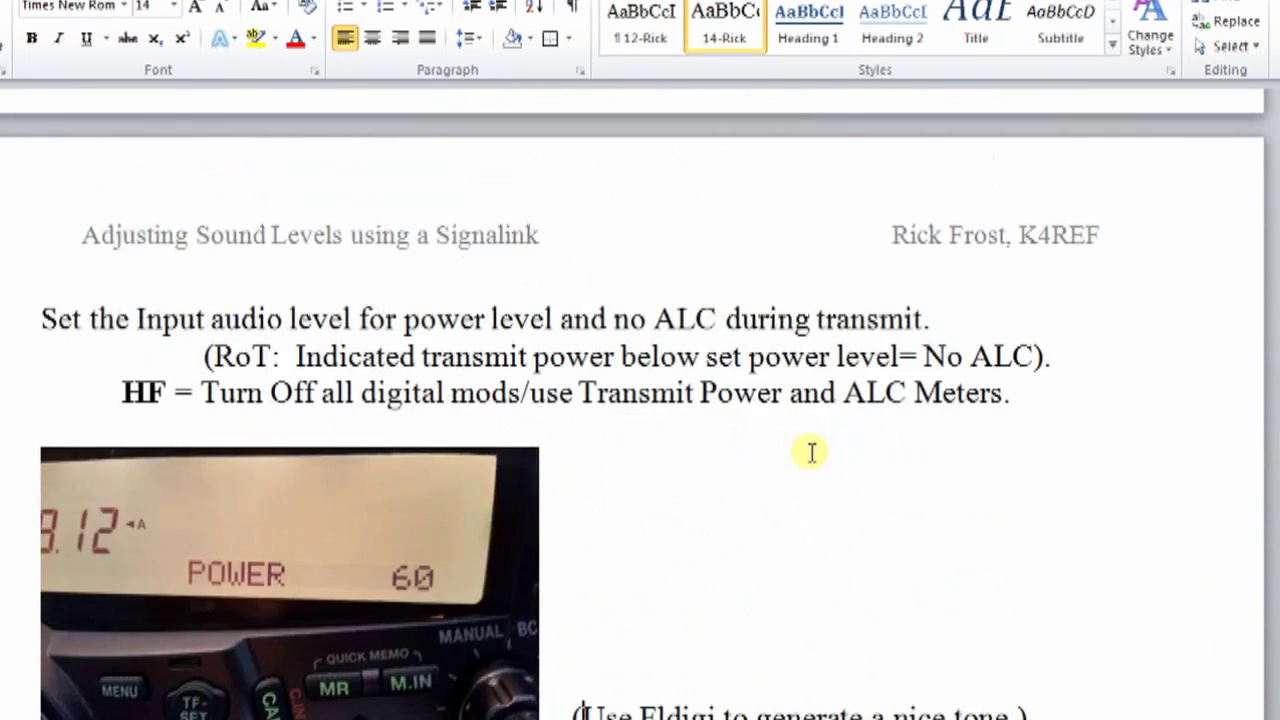
{"action": "scroll", "coordinate": [812, 453], "scroll_direction": "down", "scroll_amount": 2}
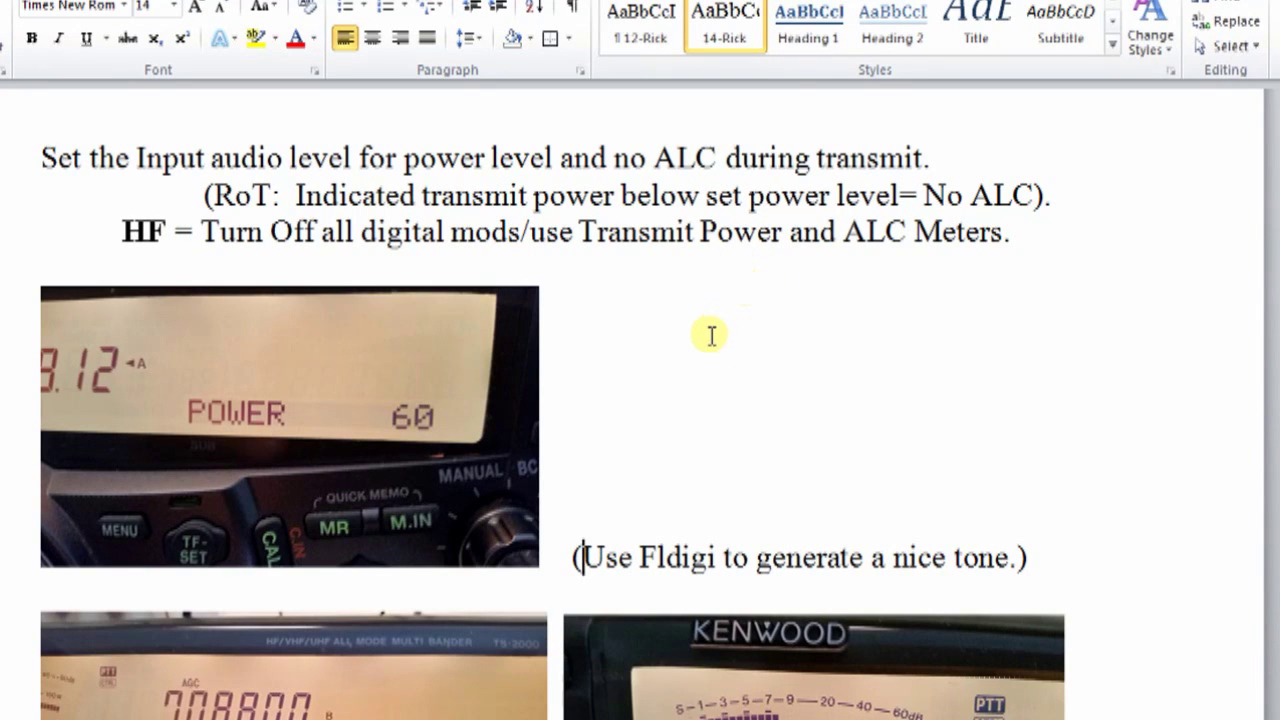
{"action": "scroll", "coordinate": [711, 337], "scroll_direction": "down", "scroll_amount": 3}
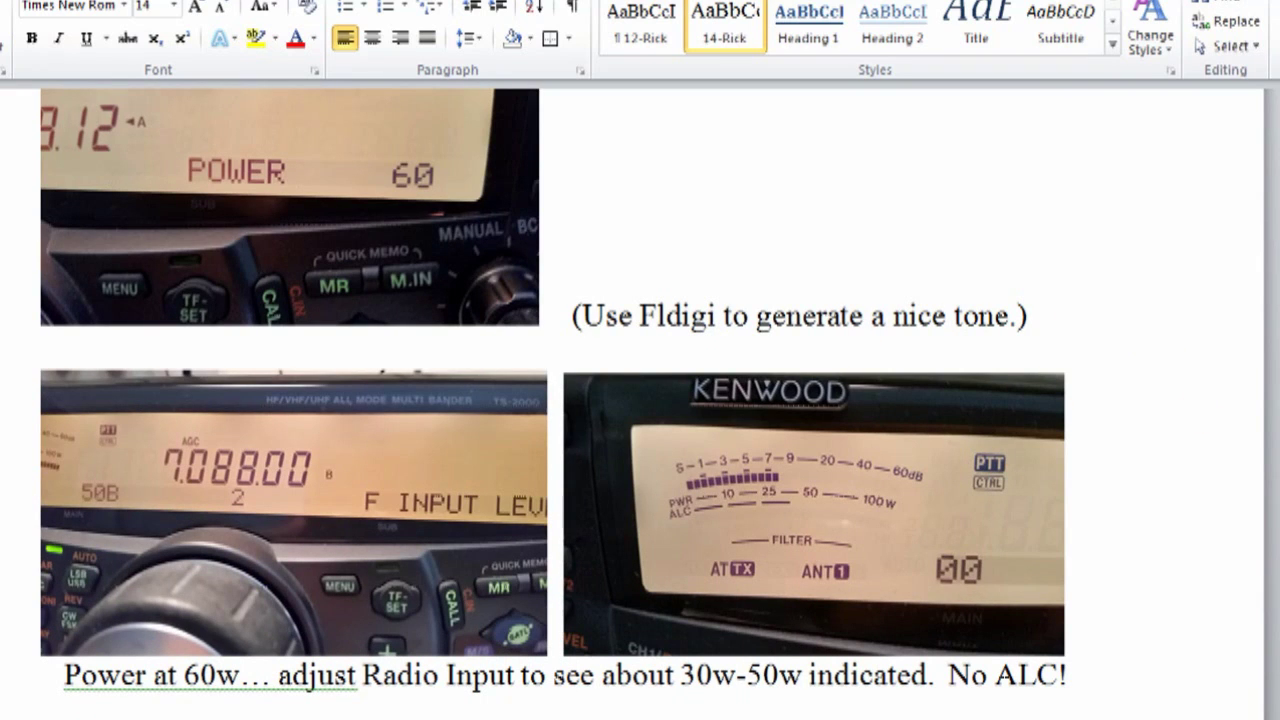
{"action": "left_click_drag", "start_coordinate": [1274, 491], "coordinate": [1274, 488]}
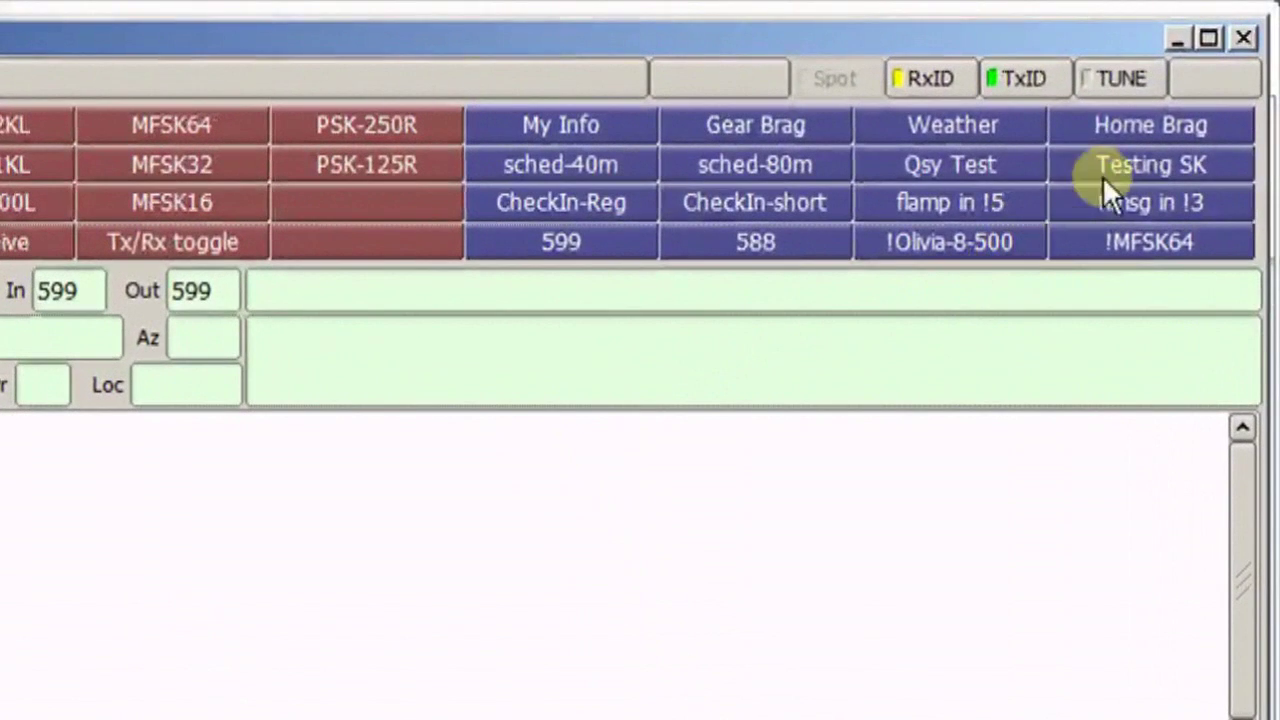
- Switch to Fldigi, use Tune for a test tone, and quit the program without saving the changed configuration
{"action": "left_click", "coordinate": [1110, 80]}
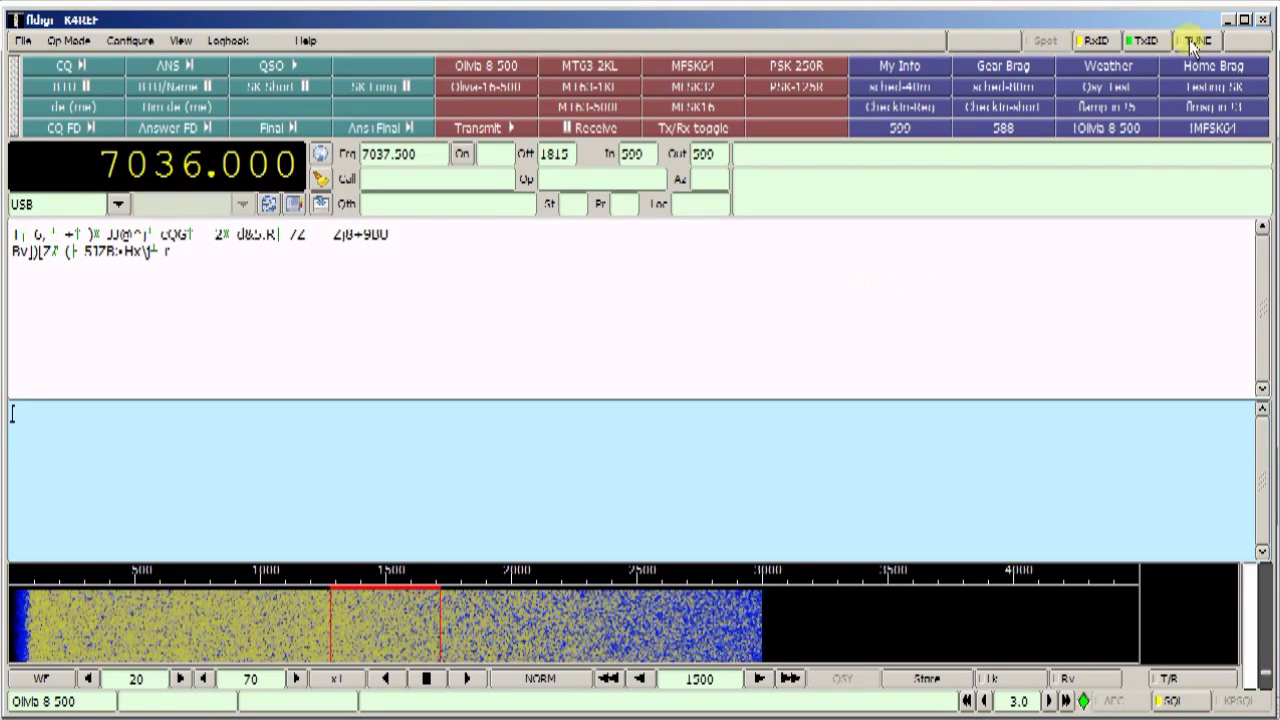
{"action": "left_click", "coordinate": [1266, 20]}
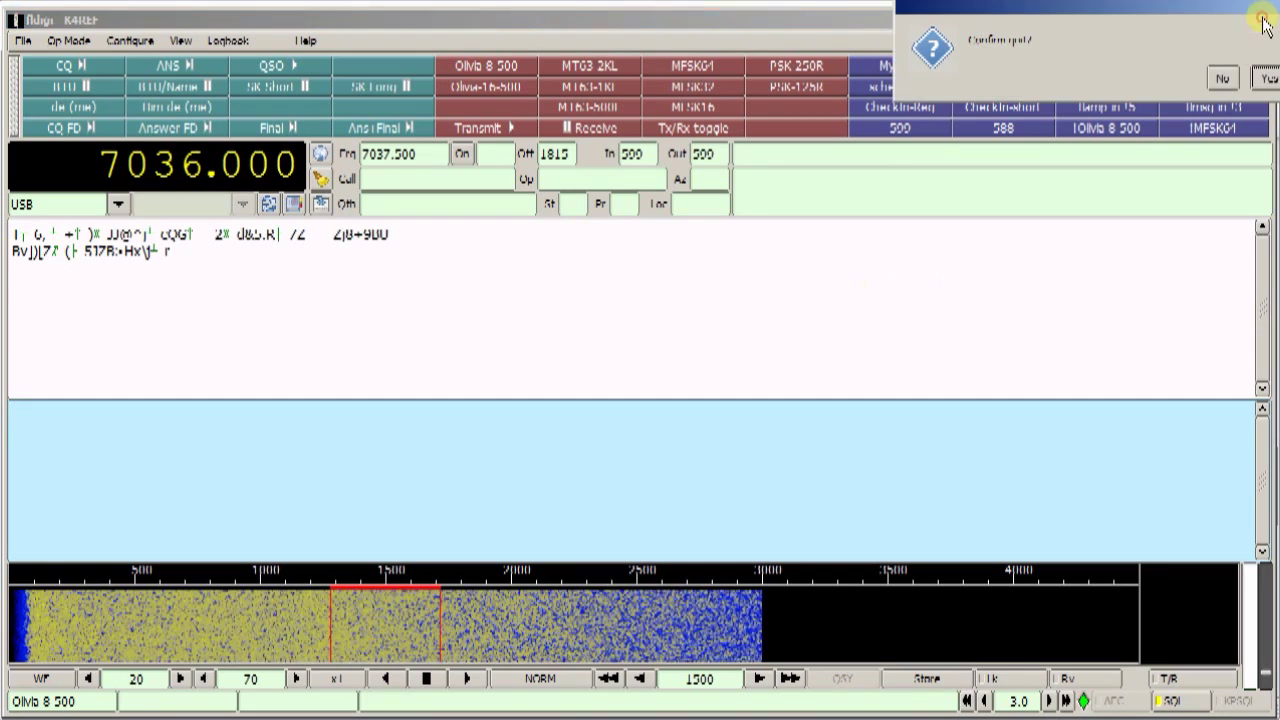
{"action": "left_click", "coordinate": [1266, 80]}
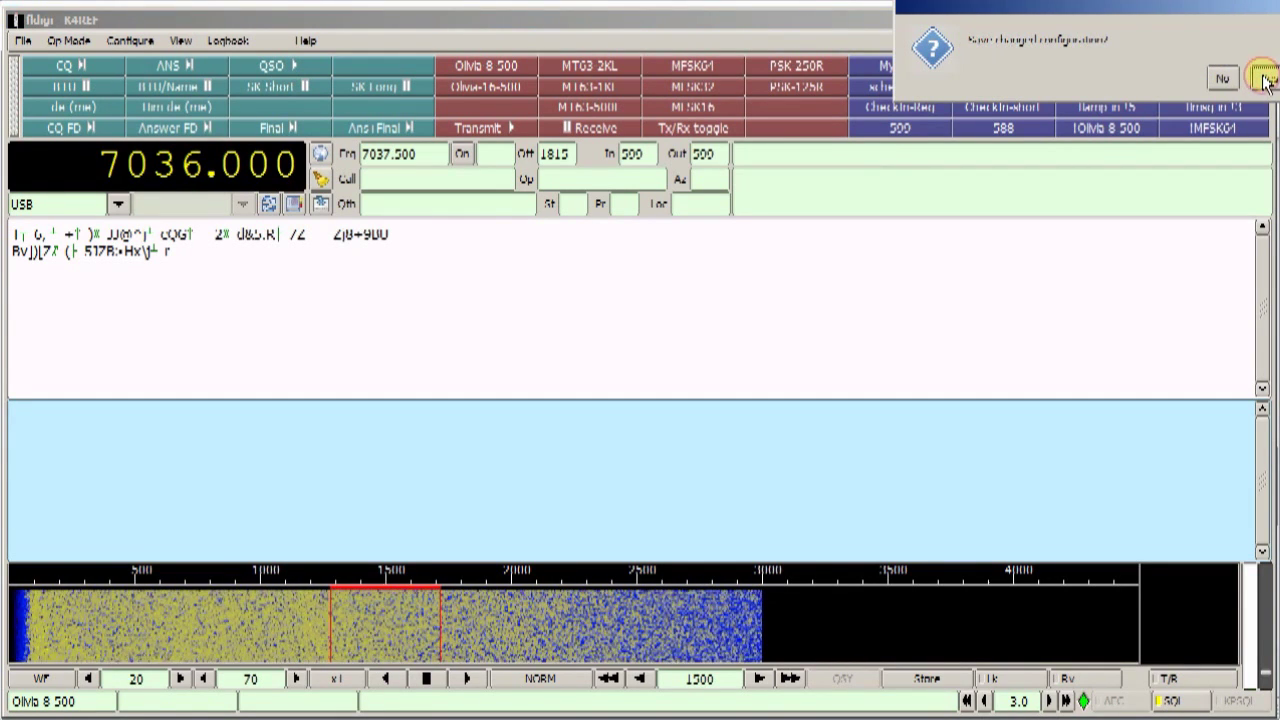
{"action": "left_click", "coordinate": [1222, 79]}
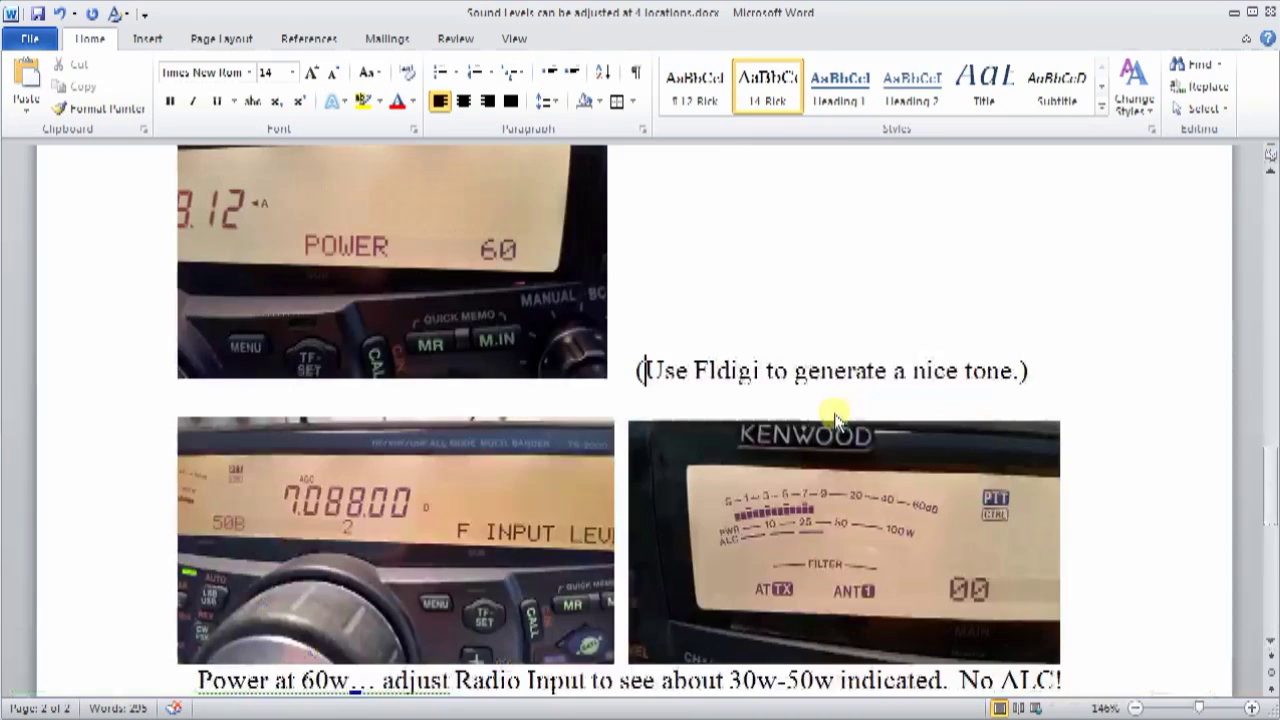